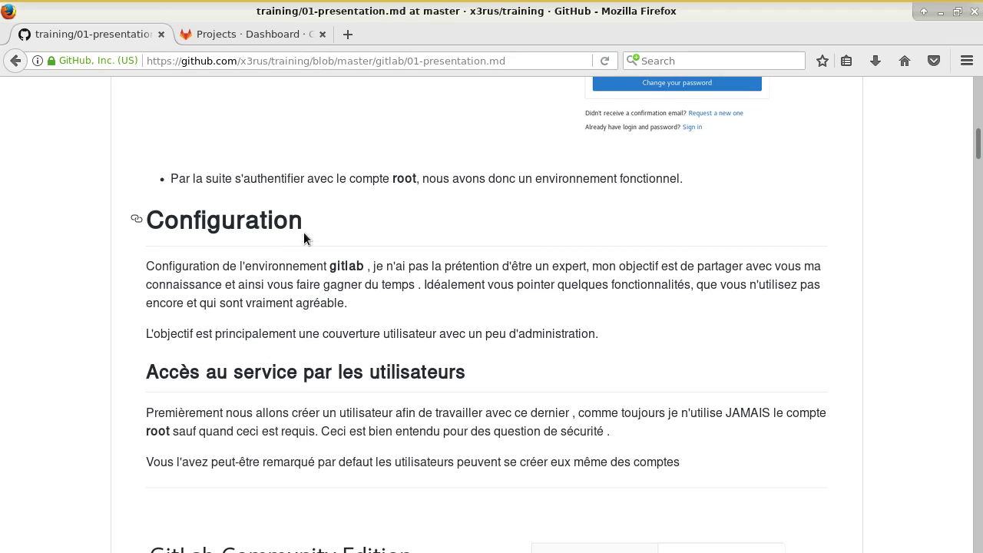
- Scroll the notes to the 'Désactivation de l'enregistrement autonome des utilisateurs' section and highlight its heading
{"action": "scroll", "coordinate": [303, 261], "scroll_direction": "down", "scroll_amount": 1}
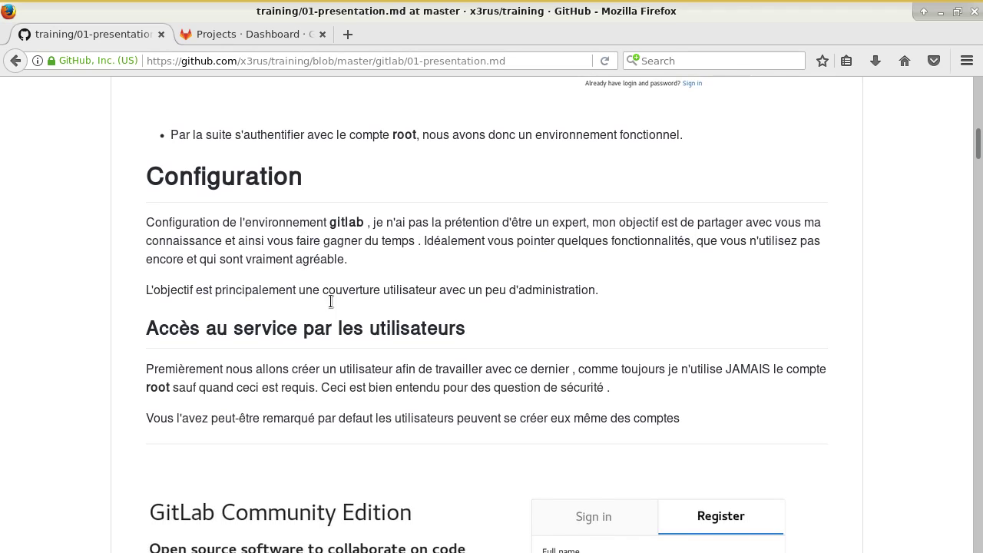
{"action": "scroll", "coordinate": [372, 328], "scroll_direction": "down", "scroll_amount": 6}
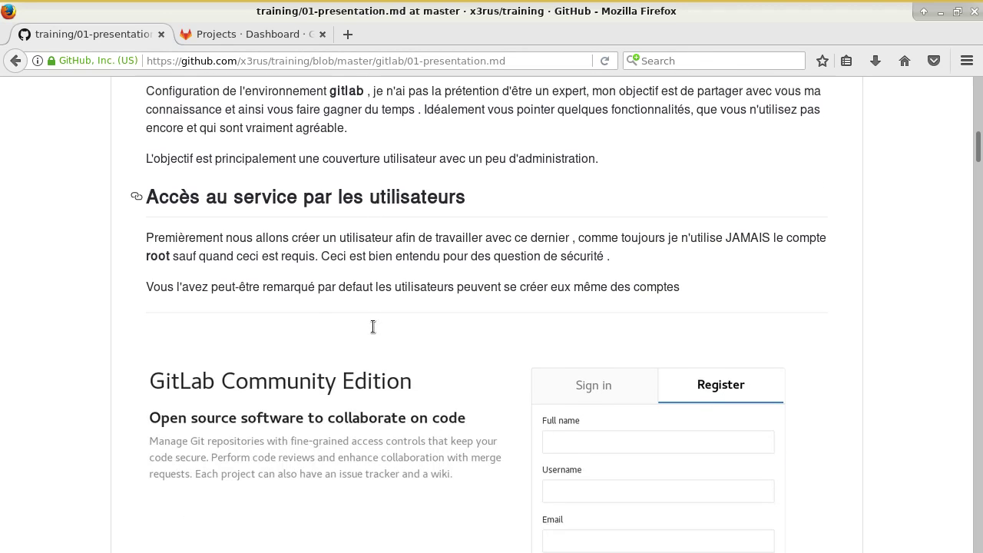
{"action": "scroll", "coordinate": [373, 330], "scroll_direction": "down", "scroll_amount": 9}
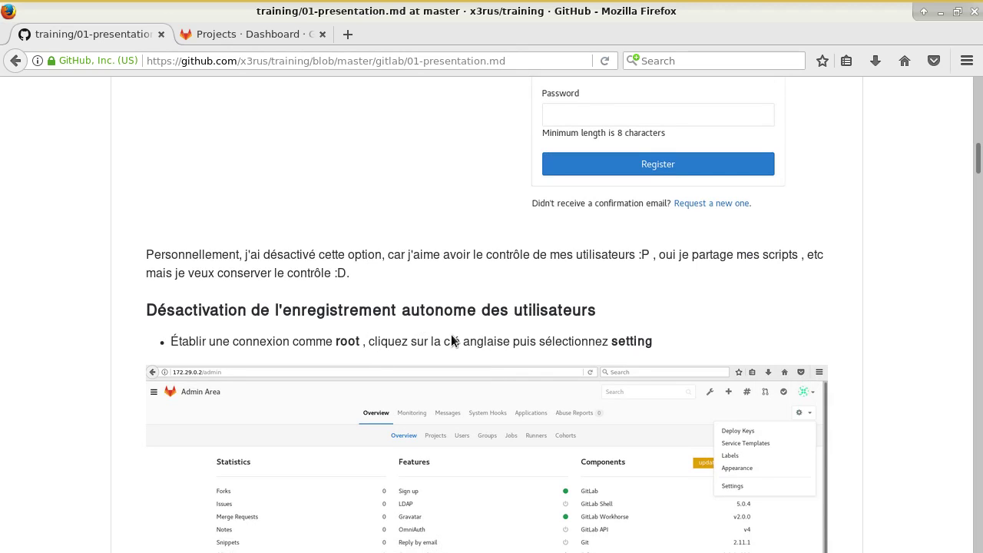
{"action": "left_click_drag", "start_coordinate": [248, 319], "coordinate": [635, 326]}
{"action": "scroll", "coordinate": [635, 317], "scroll_direction": "down", "scroll_amount": 1}
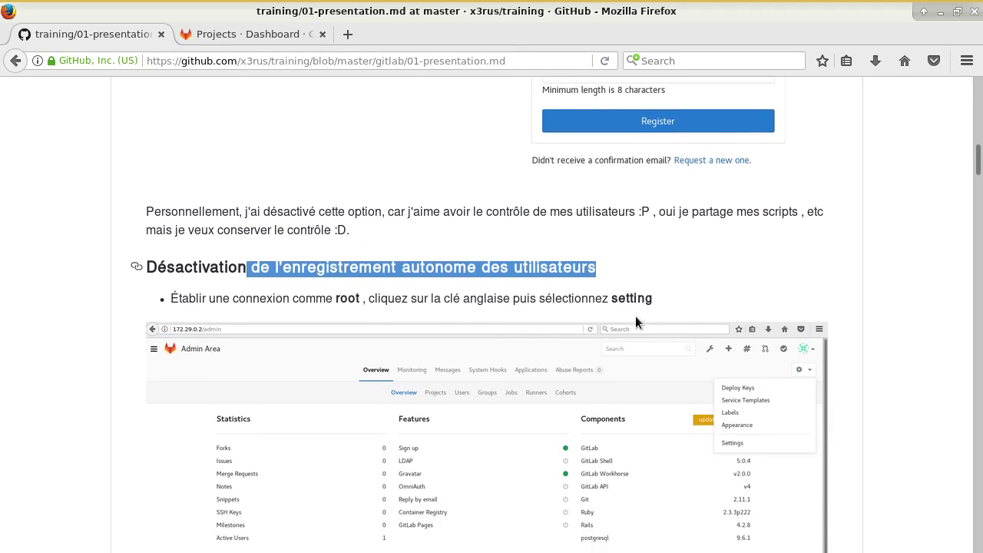
{"action": "scroll", "coordinate": [634, 311], "scroll_direction": "down", "scroll_amount": 2}
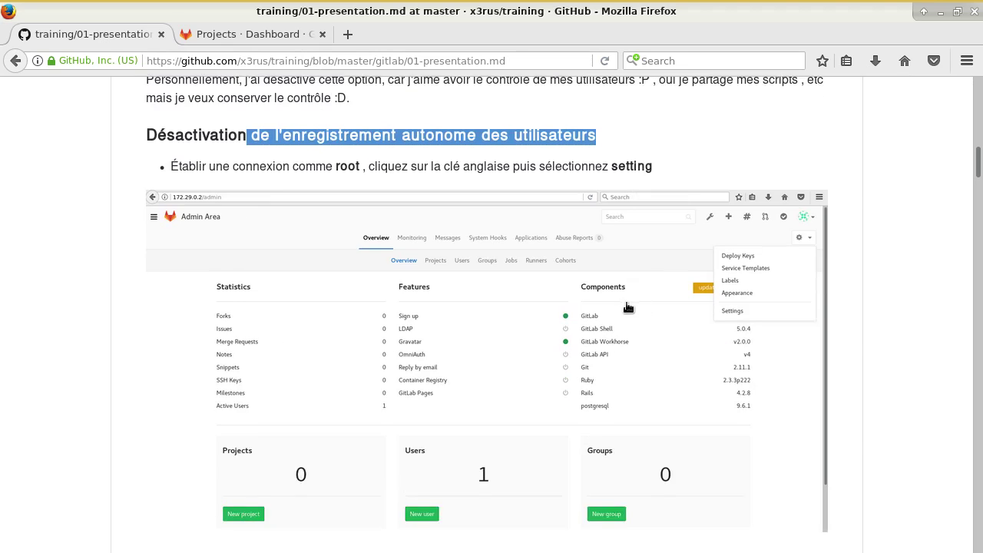
- Open the GitLab Admin Area and its instance-wide Settings page
{"action": "left_click", "coordinate": [241, 33]}
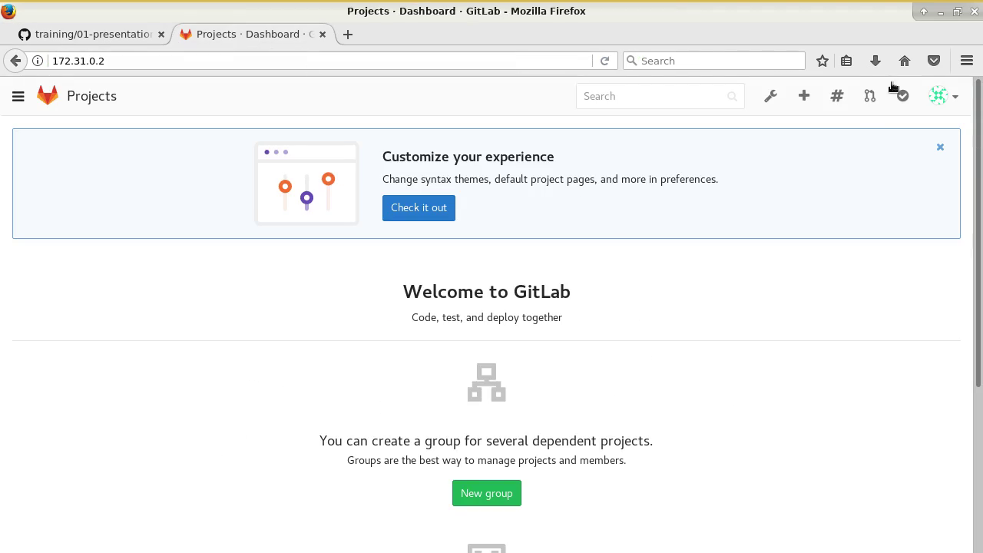
{"action": "left_click", "coordinate": [770, 96]}
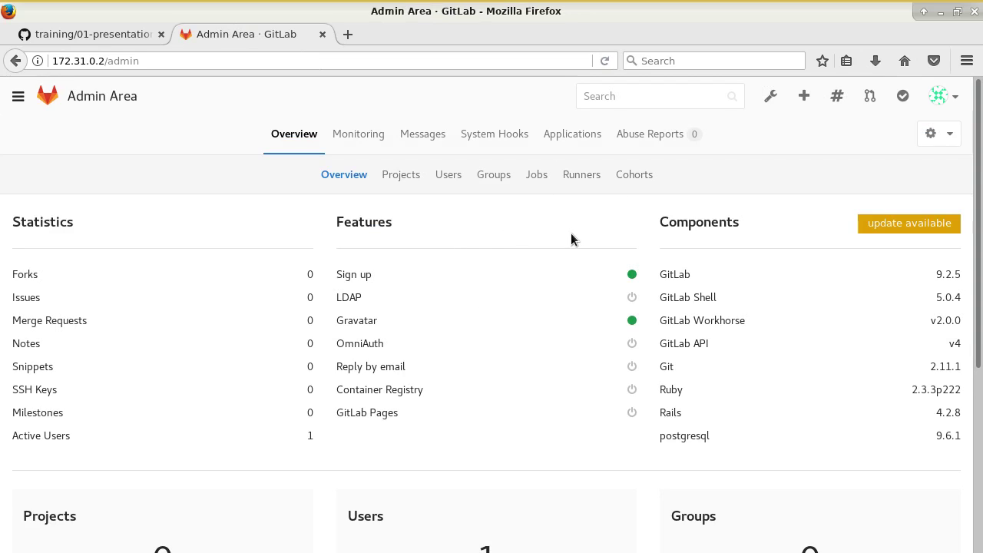
{"action": "scroll", "coordinate": [475, 259], "scroll_direction": "down", "scroll_amount": 1}
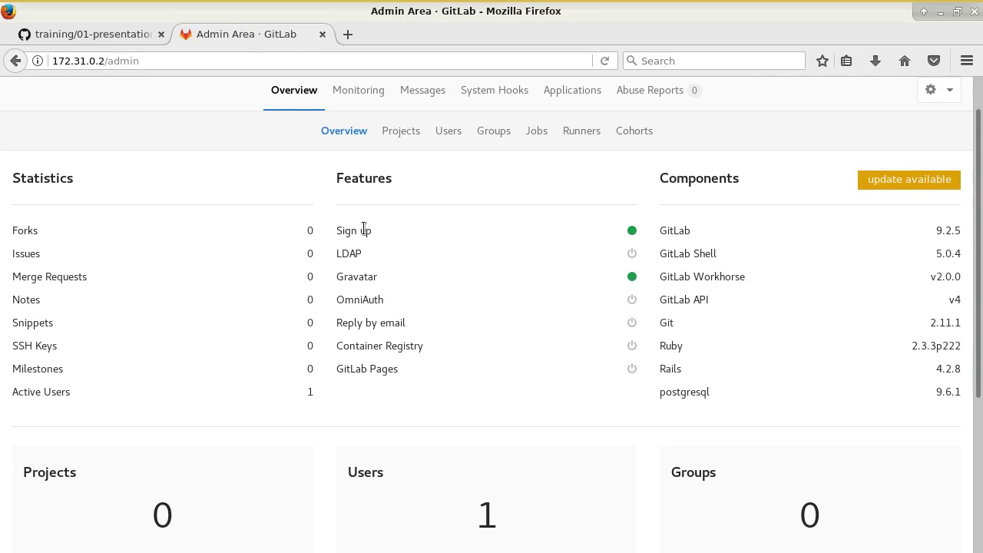
{"action": "scroll", "coordinate": [429, 239], "scroll_direction": "up", "scroll_amount": 1}
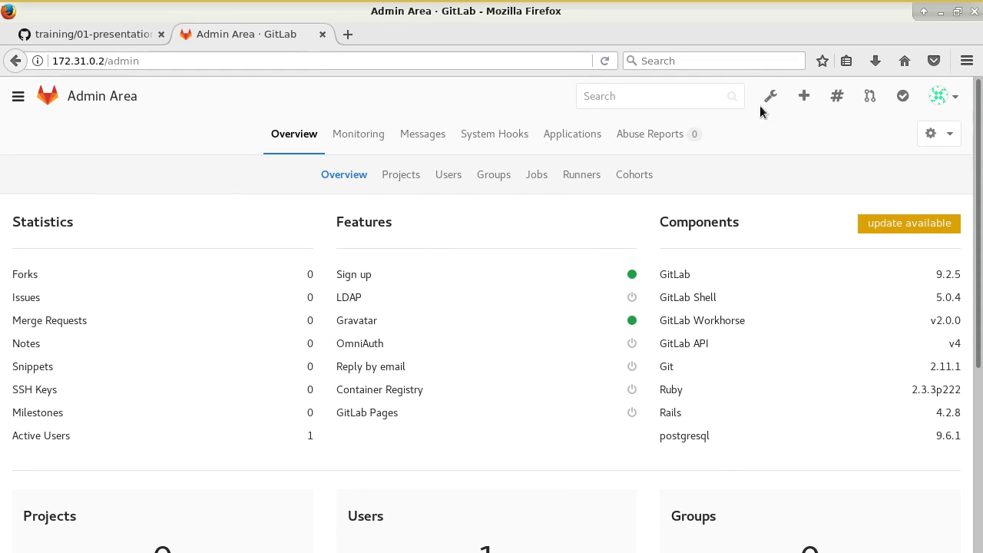
{"action": "left_click", "coordinate": [949, 136]}
{"action": "left_click", "coordinate": [831, 264]}
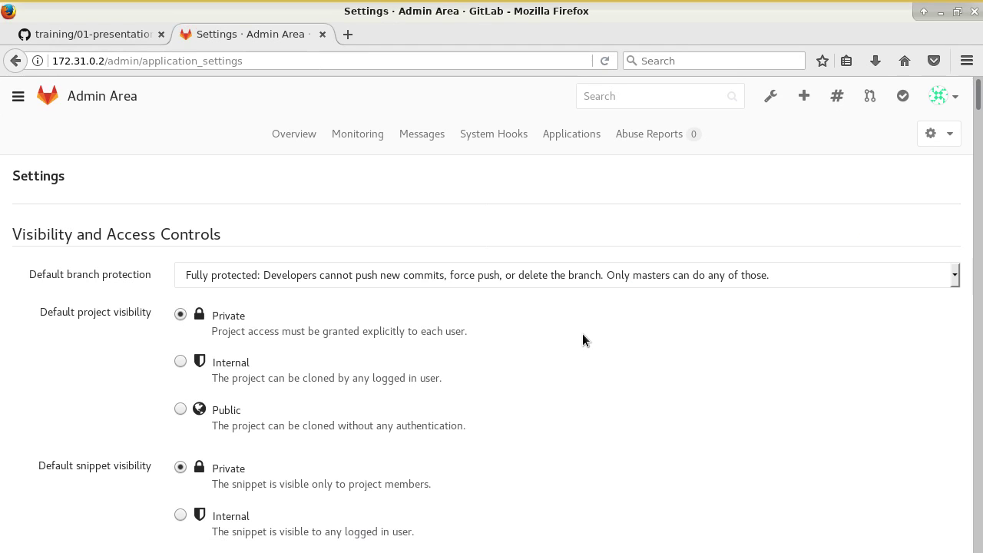
- Keep Both SSH and HTTP(S) as the enabled Git access protocols
{"action": "scroll", "coordinate": [26, 307], "scroll_direction": "down", "scroll_amount": 1}
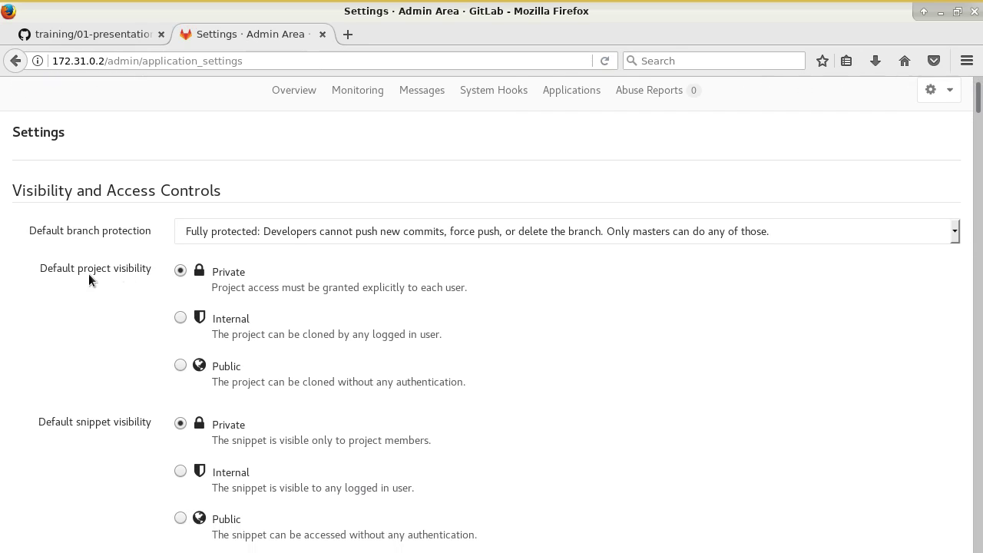
{"action": "scroll", "coordinate": [245, 382], "scroll_direction": "down", "scroll_amount": 3}
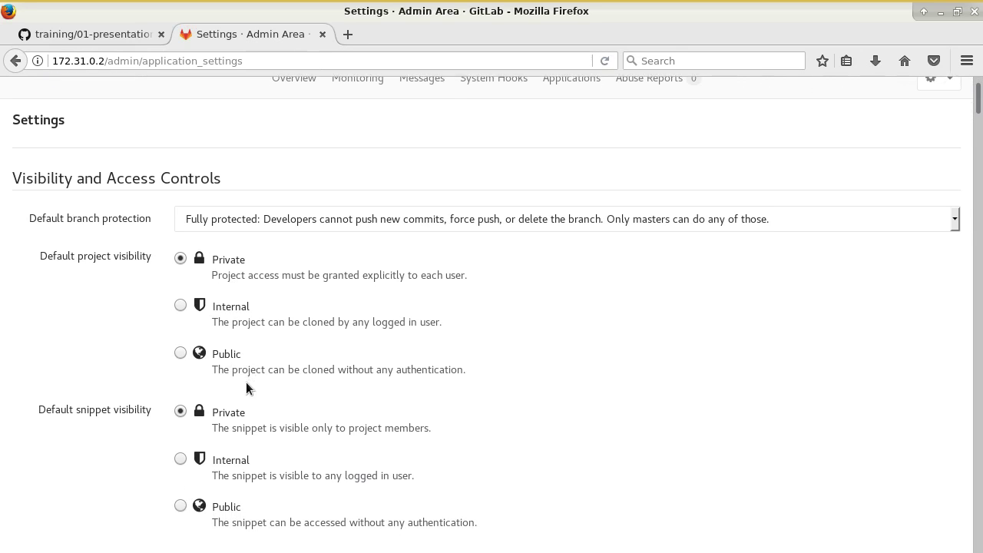
{"action": "scroll", "coordinate": [97, 216], "scroll_direction": "down", "scroll_amount": 2}
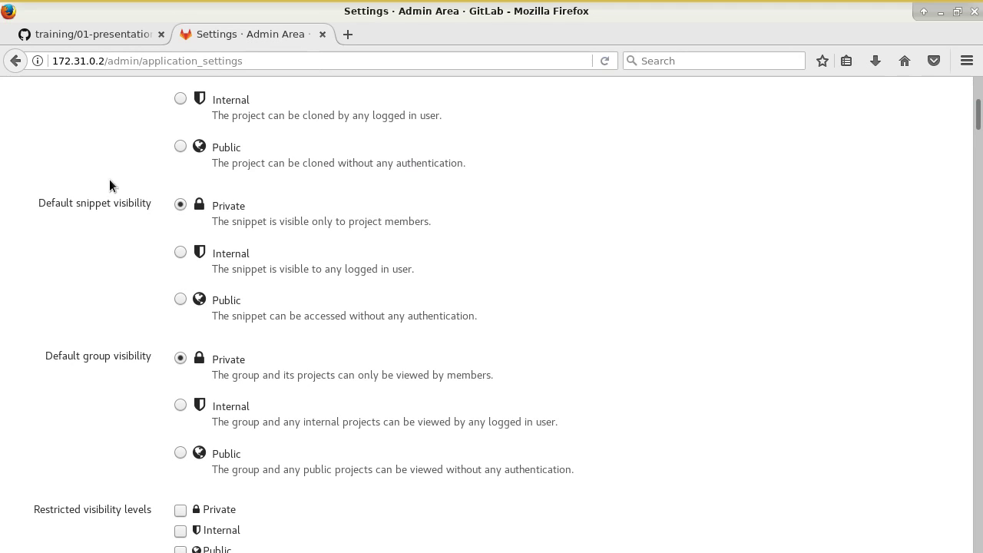
{"action": "scroll", "coordinate": [168, 254], "scroll_direction": "down", "scroll_amount": 3}
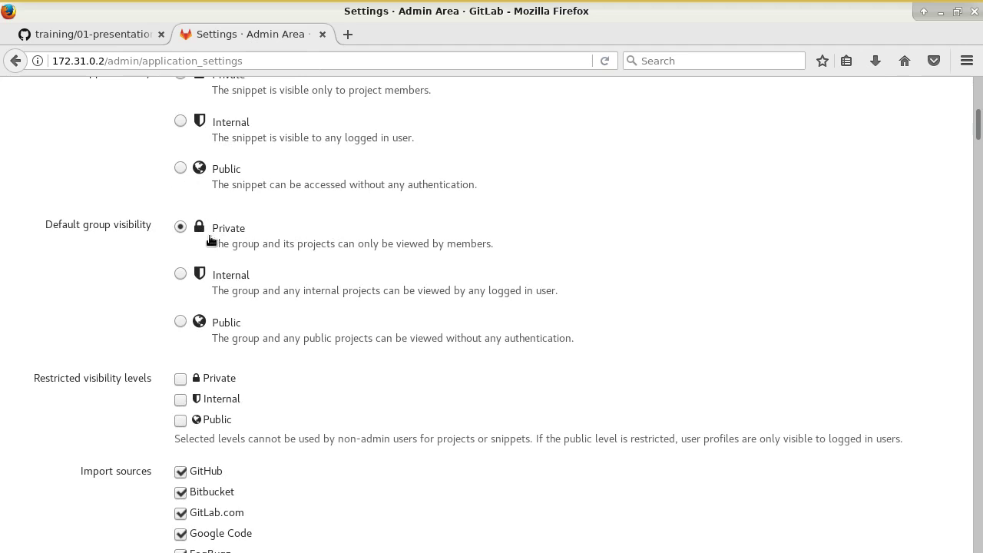
{"action": "scroll", "coordinate": [208, 242], "scroll_direction": "down", "scroll_amount": 6}
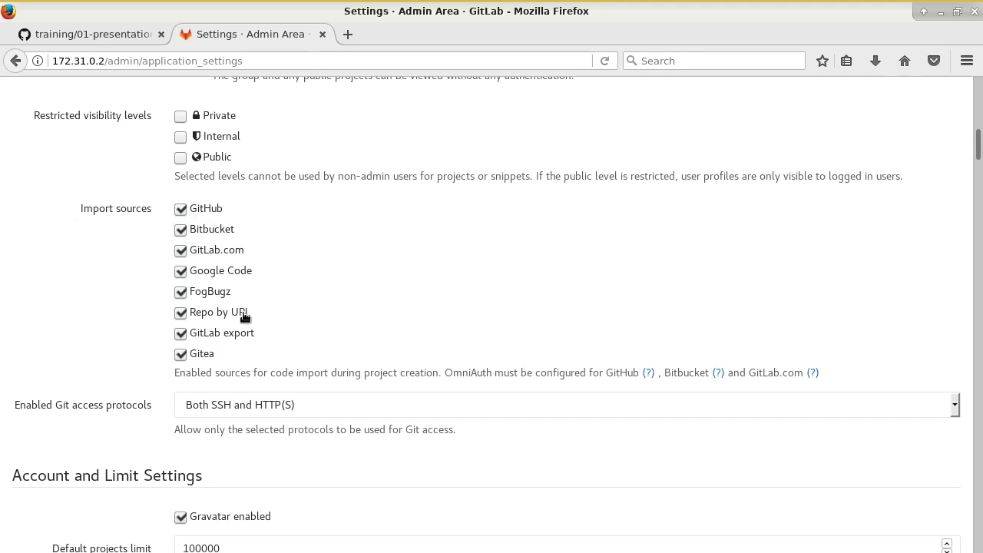
{"action": "scroll", "coordinate": [367, 433], "scroll_direction": "down", "scroll_amount": 1}
{"action": "scroll", "coordinate": [323, 414], "scroll_direction": "down", "scroll_amount": 2}
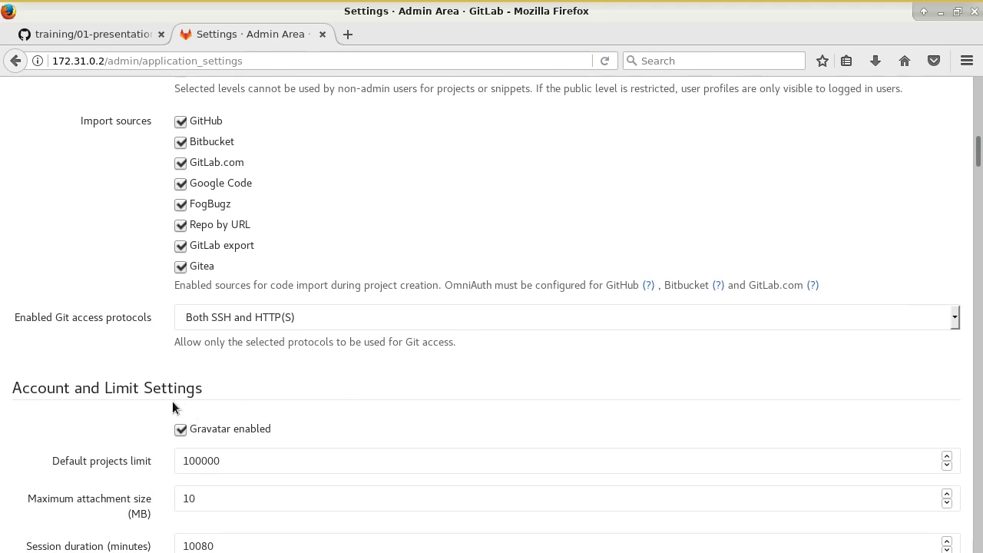
{"action": "left_click", "coordinate": [261, 321]}
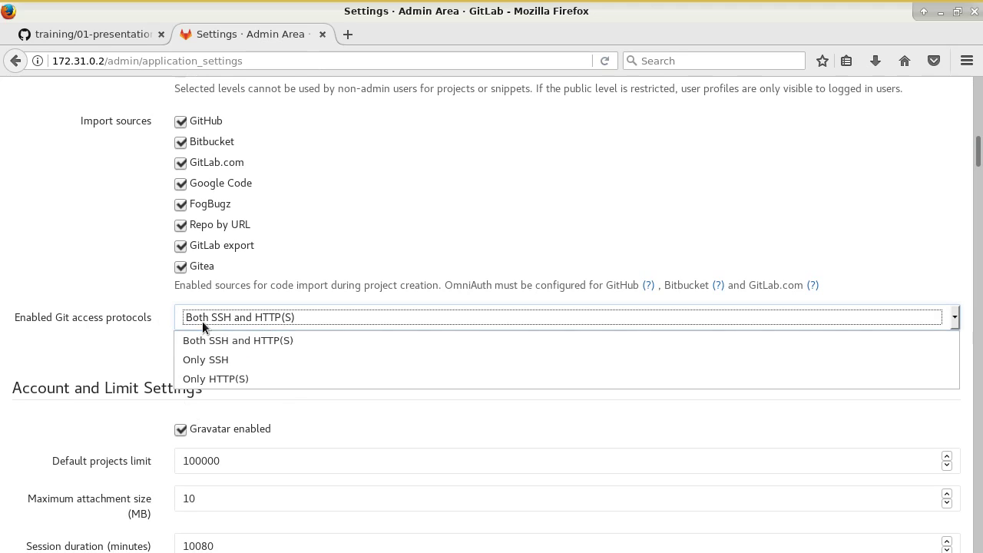
{"action": "left_click", "coordinate": [113, 333]}
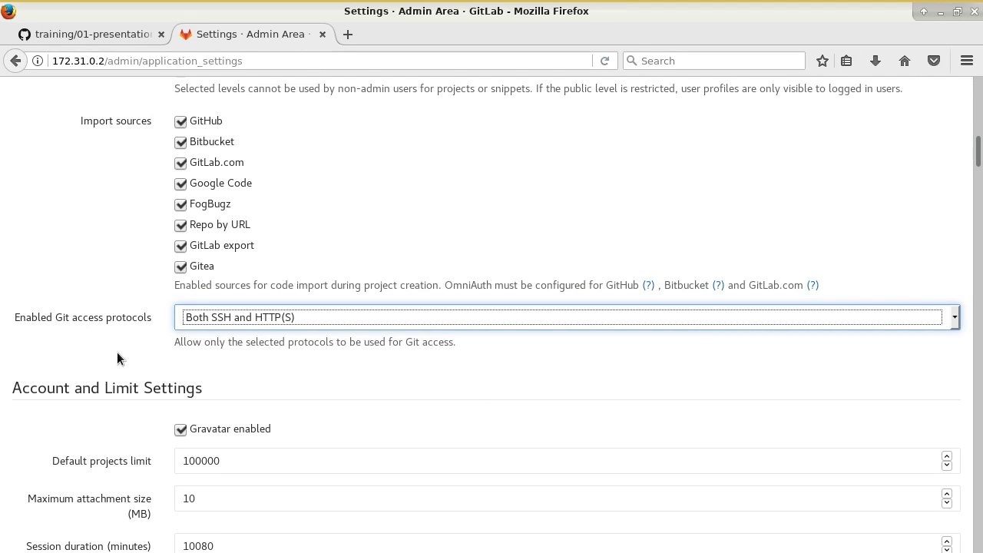
- Turn off user self sign-up
{"action": "scroll", "coordinate": [117, 351], "scroll_direction": "down", "scroll_amount": 6}
{"action": "scroll", "coordinate": [256, 340], "scroll_direction": "down", "scroll_amount": 5}
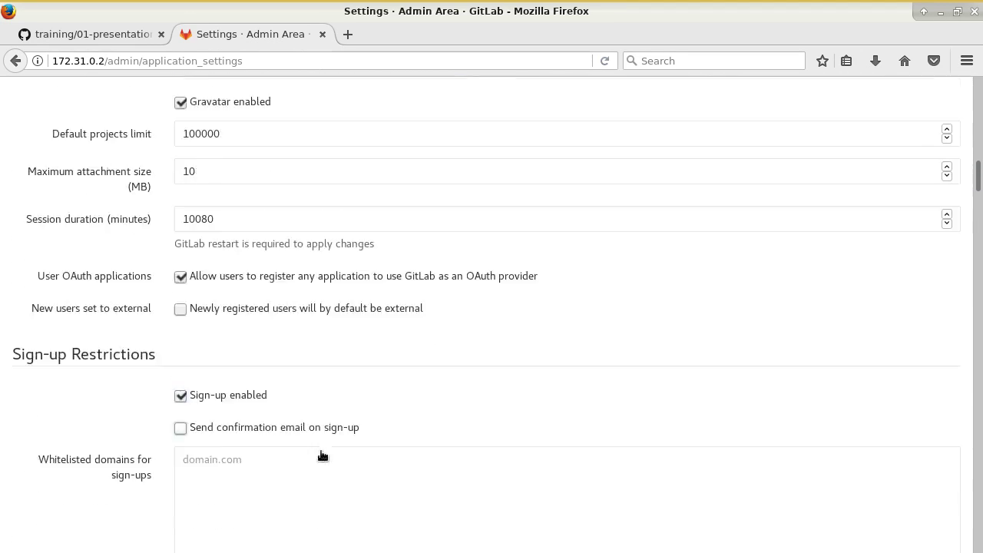
{"action": "left_click", "coordinate": [204, 241]}
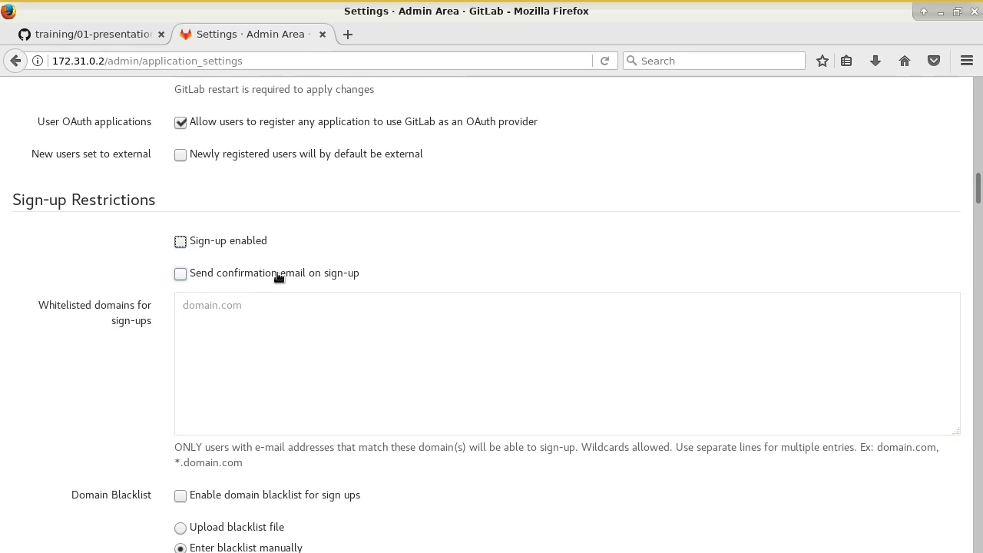
- Leave the maximum size of Pages at 100
{"action": "scroll", "coordinate": [376, 388], "scroll_direction": "down", "scroll_amount": 1}
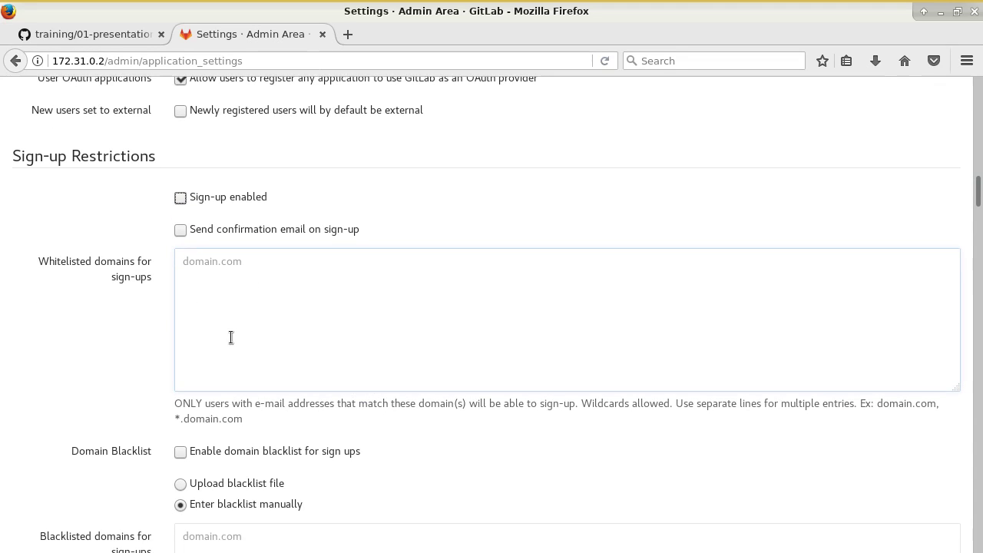
{"action": "scroll", "coordinate": [335, 344], "scroll_direction": "down", "scroll_amount": 2}
{"action": "scroll", "coordinate": [336, 345], "scroll_direction": "down", "scroll_amount": 9}
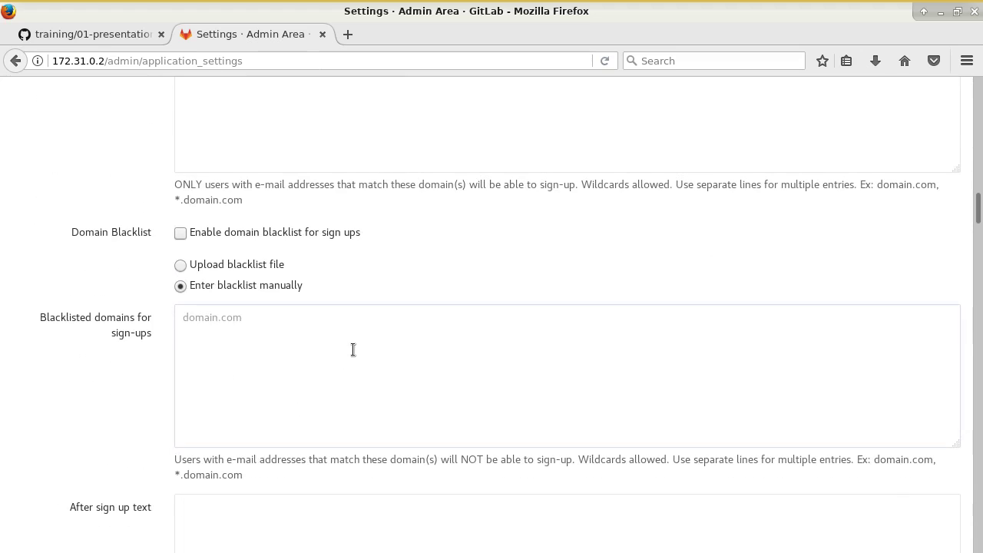
{"action": "scroll", "coordinate": [353, 359], "scroll_direction": "down", "scroll_amount": 4}
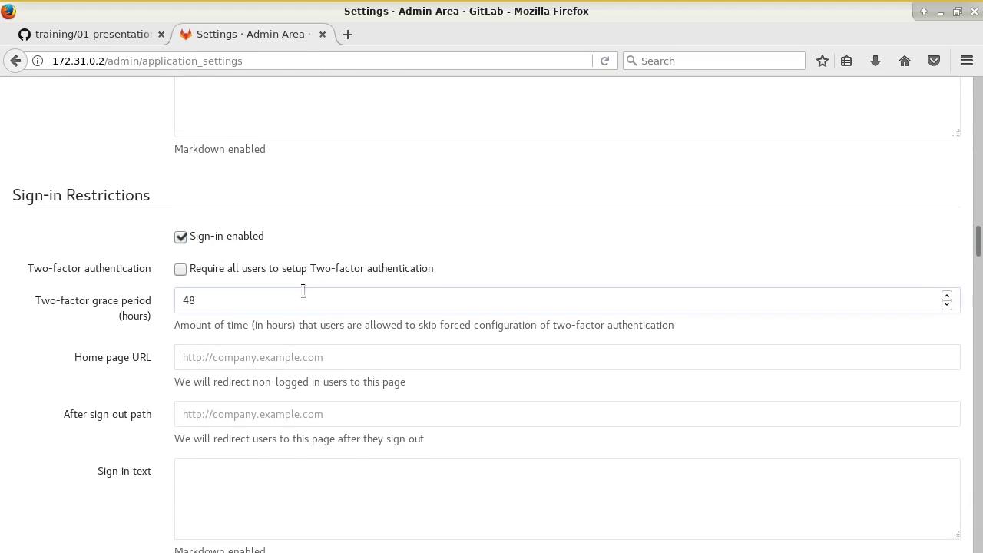
{"action": "scroll", "coordinate": [302, 292], "scroll_direction": "down", "scroll_amount": 8}
{"action": "scroll", "coordinate": [251, 329], "scroll_direction": "down", "scroll_amount": 3}
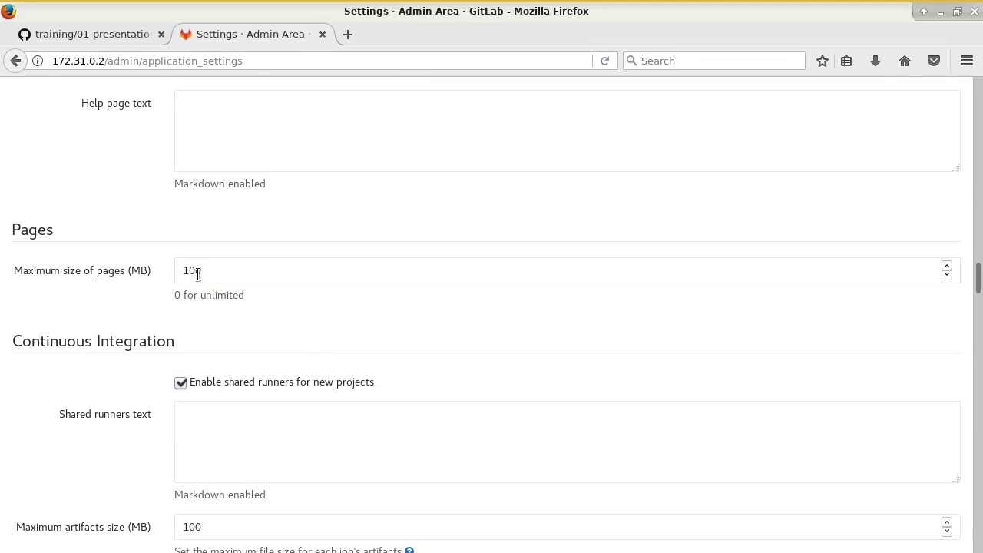
{"action": "left_click", "coordinate": [197, 275]}
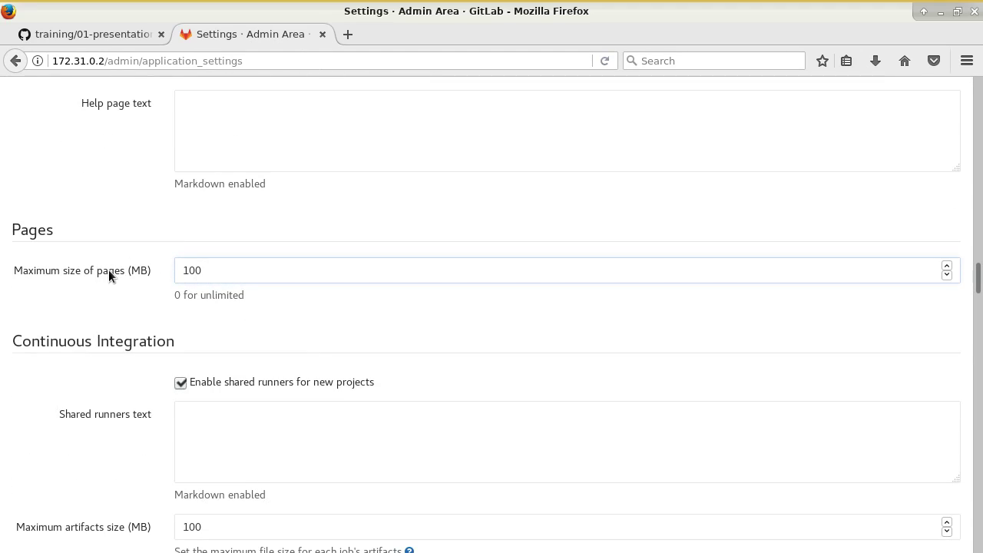
{"action": "left_click", "coordinate": [236, 329]}
- Review the Koding, PlantUML, Git housekeeping and Web terminal settings down to the Save button
{"action": "scroll", "coordinate": [169, 261], "scroll_direction": "down", "scroll_amount": 2}
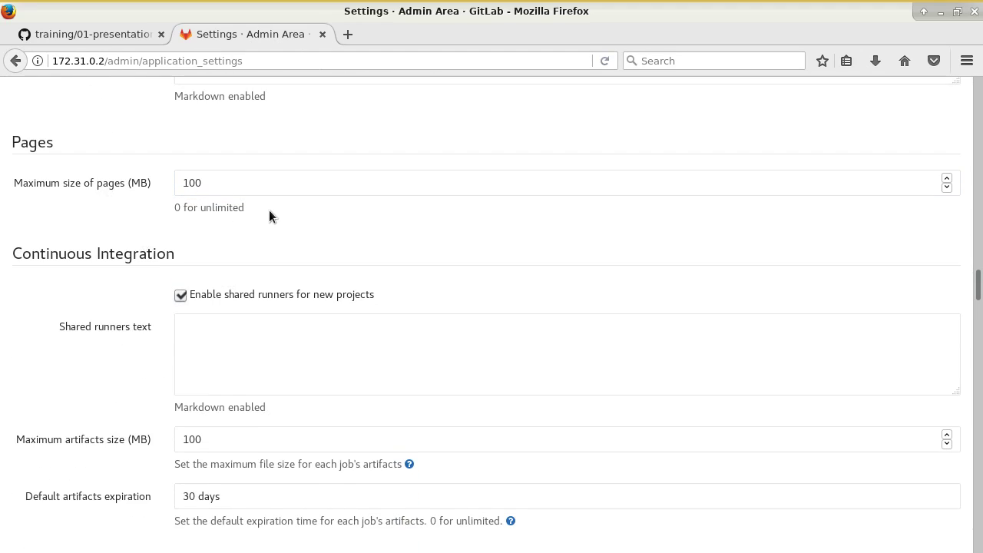
{"action": "scroll", "coordinate": [269, 213], "scroll_direction": "up", "scroll_amount": 1}
{"action": "scroll", "coordinate": [266, 219], "scroll_direction": "down", "scroll_amount": 1}
{"action": "scroll", "coordinate": [265, 215], "scroll_direction": "down", "scroll_amount": 3}
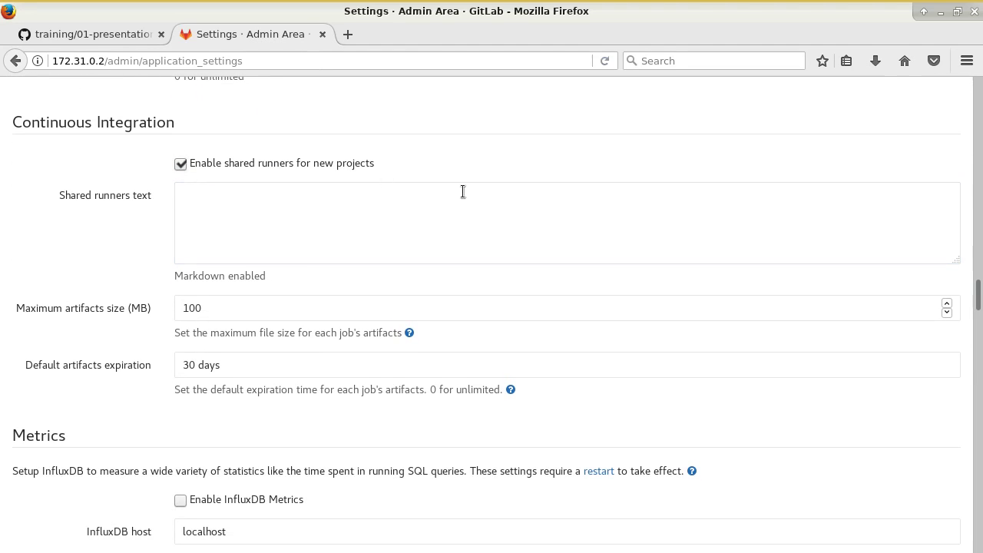
{"action": "scroll", "coordinate": [476, 261], "scroll_direction": "down", "scroll_amount": 4}
{"action": "scroll", "coordinate": [476, 300], "scroll_direction": "up", "scroll_amount": 1}
{"action": "scroll", "coordinate": [478, 301], "scroll_direction": "down", "scroll_amount": 3}
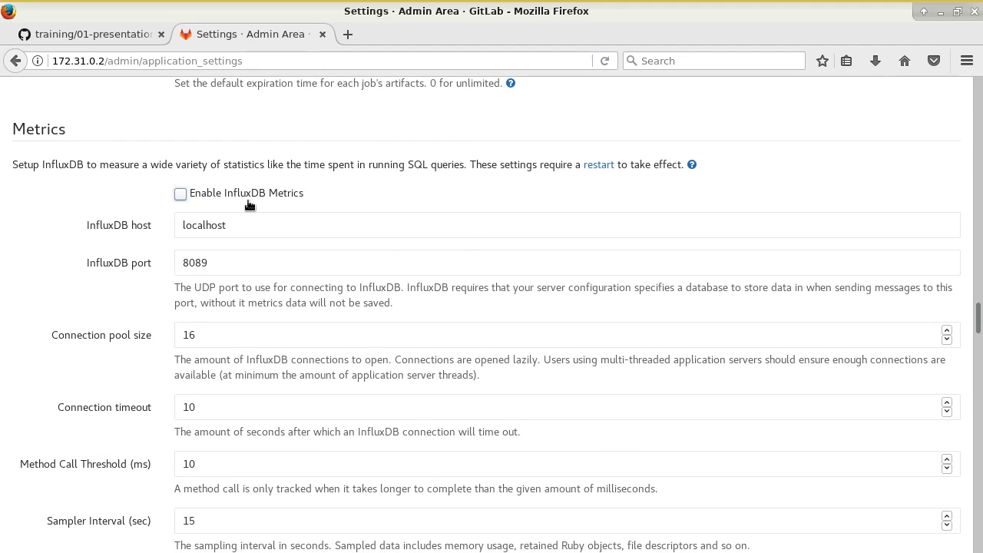
{"action": "scroll", "coordinate": [253, 219], "scroll_direction": "down", "scroll_amount": 5}
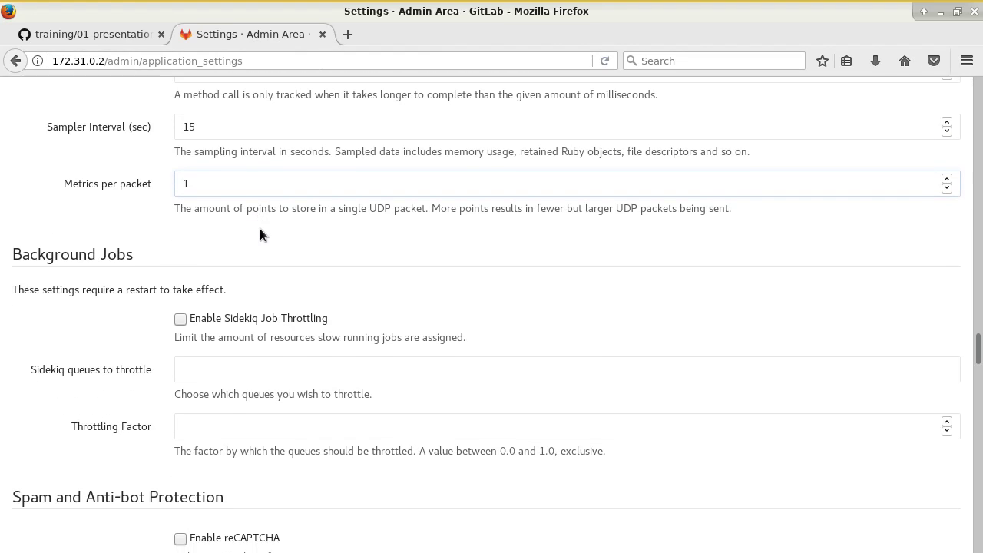
{"action": "scroll", "coordinate": [259, 235], "scroll_direction": "down", "scroll_amount": 4}
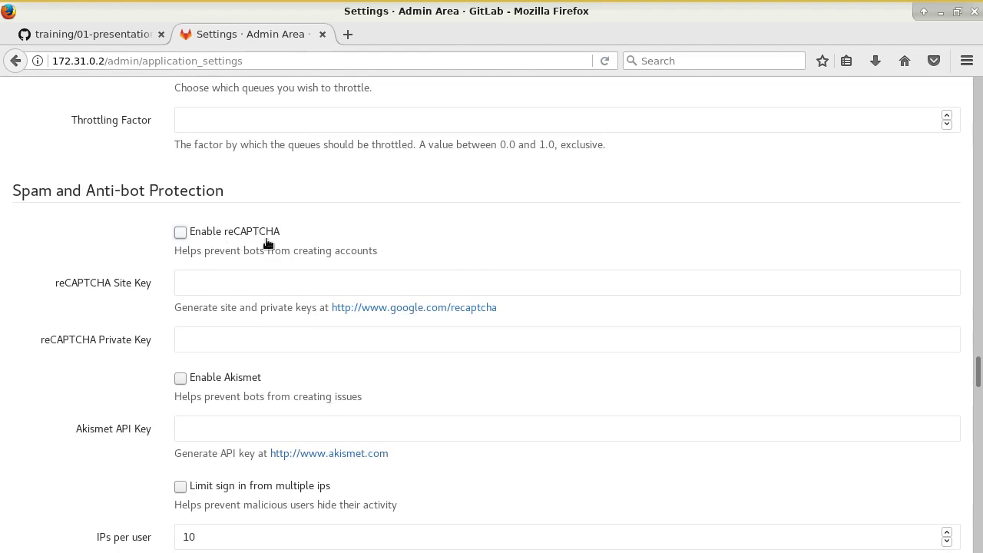
{"action": "scroll", "coordinate": [280, 250], "scroll_direction": "down", "scroll_amount": 6}
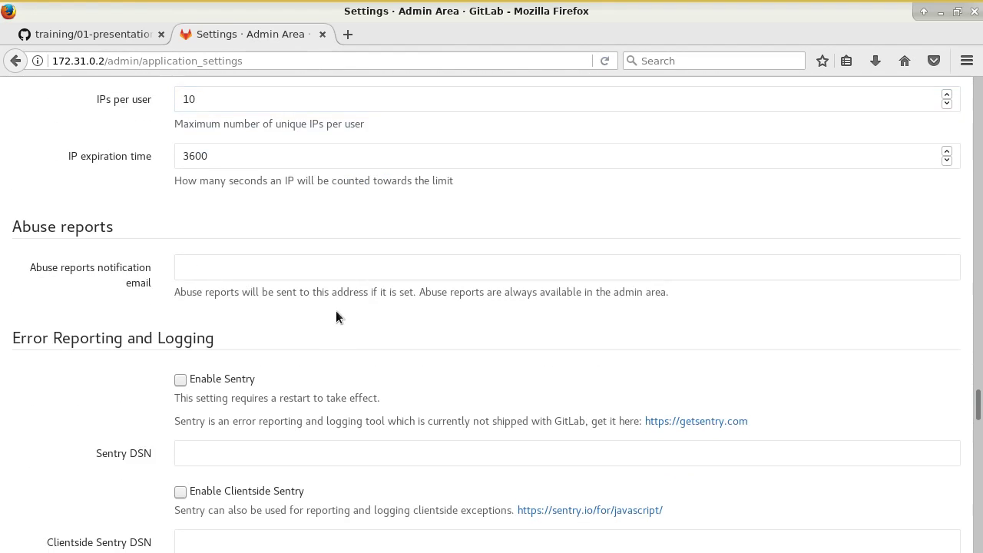
{"action": "scroll", "coordinate": [336, 310], "scroll_direction": "down", "scroll_amount": 10}
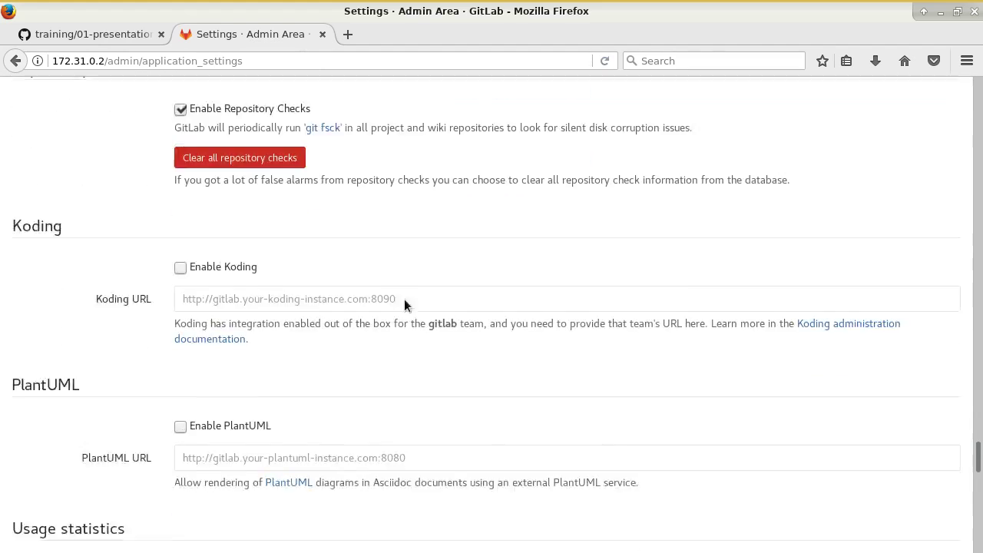
{"action": "scroll", "coordinate": [407, 303], "scroll_direction": "down", "scroll_amount": 1}
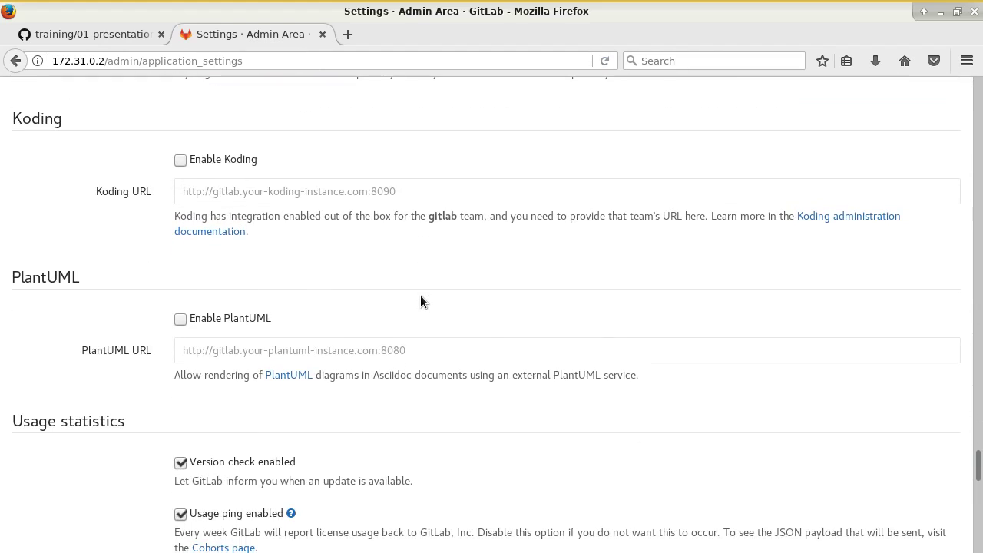
{"action": "scroll", "coordinate": [420, 296], "scroll_direction": "down", "scroll_amount": 9}
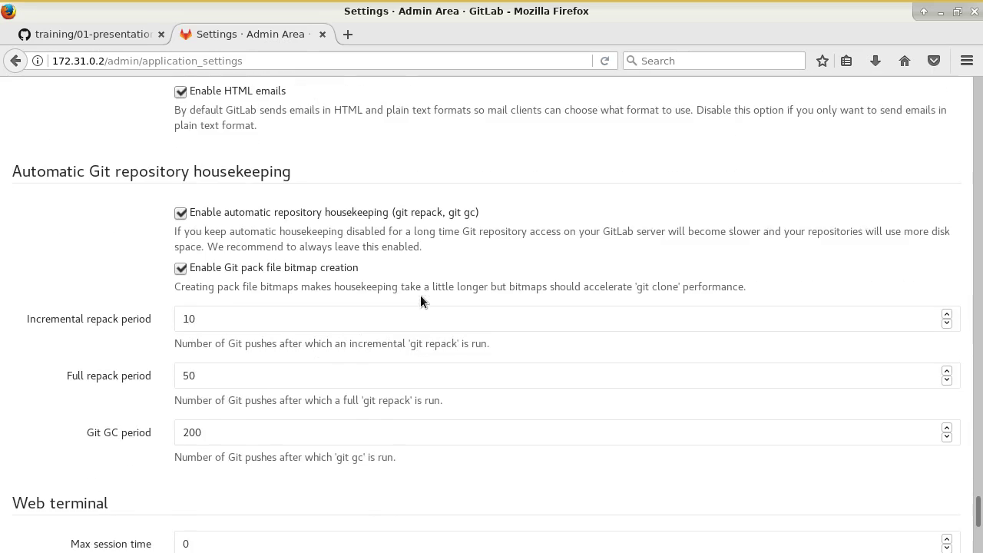
{"action": "scroll", "coordinate": [420, 300], "scroll_direction": "down", "scroll_amount": 4}
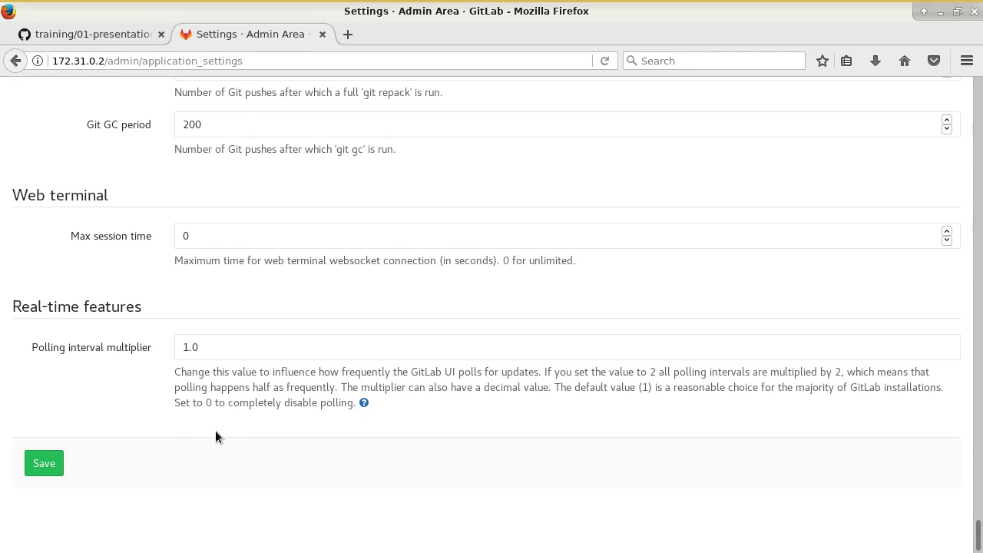
- Save the application settings and sign out of the admin account
{"action": "left_click", "coordinate": [43, 464]}
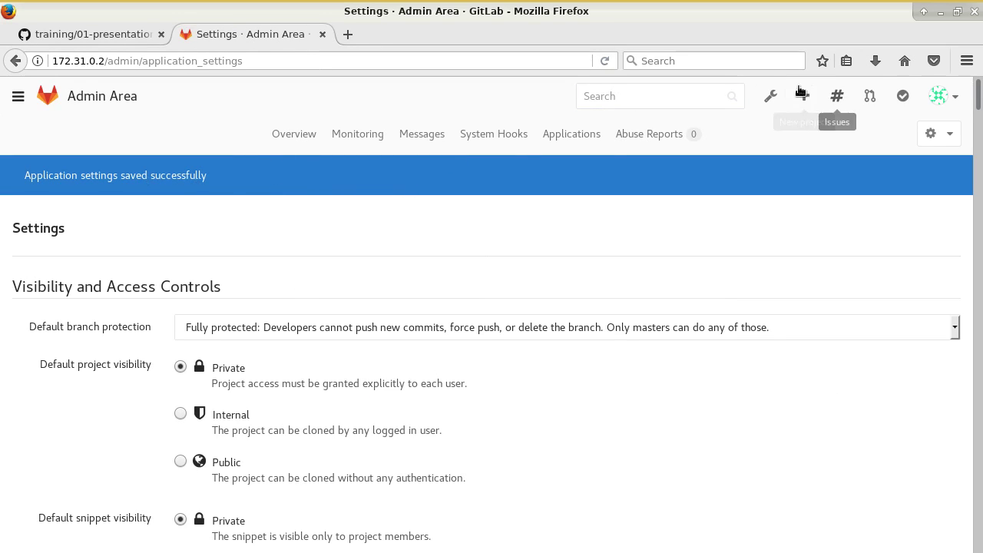
{"action": "left_click", "coordinate": [941, 96]}
{"action": "left_click", "coordinate": [892, 233]}
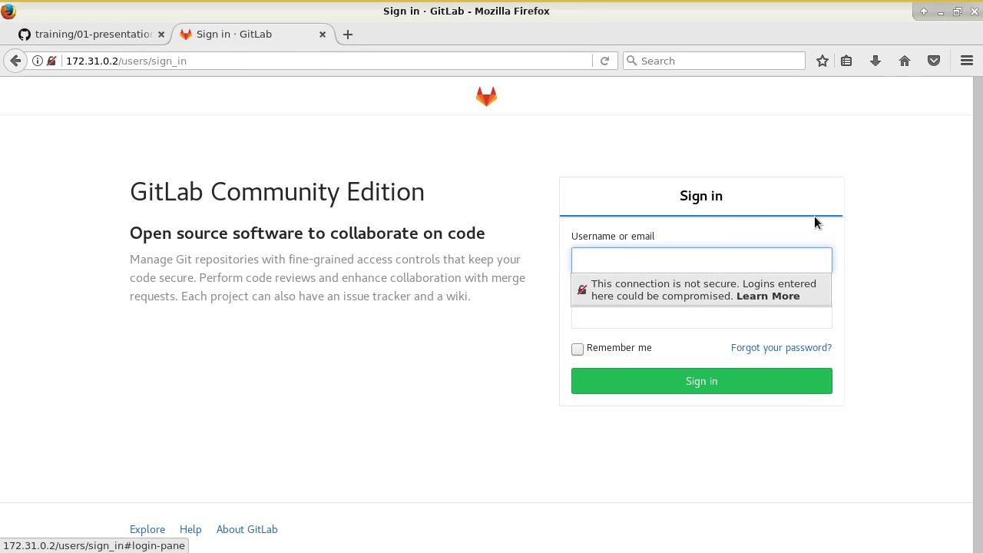
- Sign back in as root with the admin password, then switch to the terminal
{"action": "left_click", "coordinate": [655, 262]}
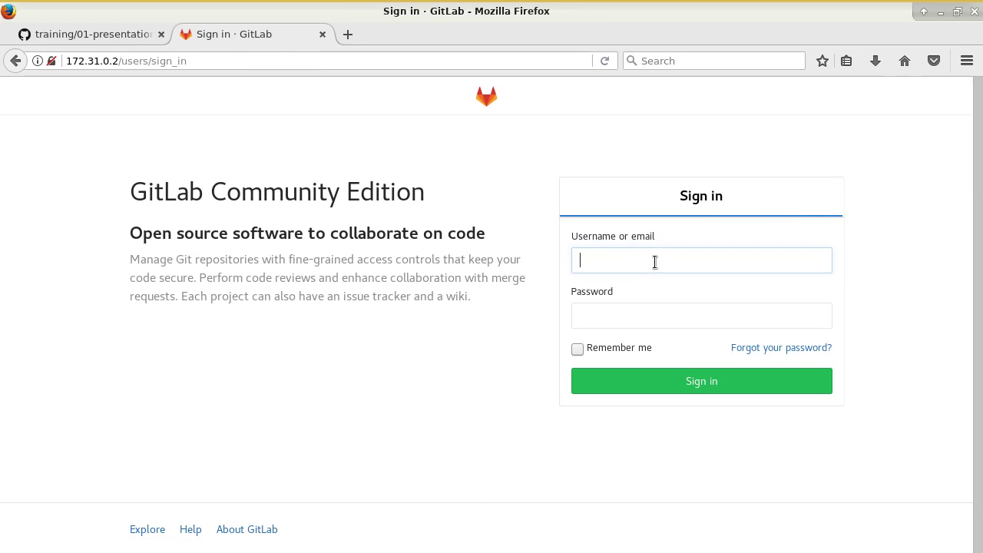
{"action": "type", "text": "root"}
{"action": "key", "text": "Tab"}
{"action": "type", "text": "•••••••"}
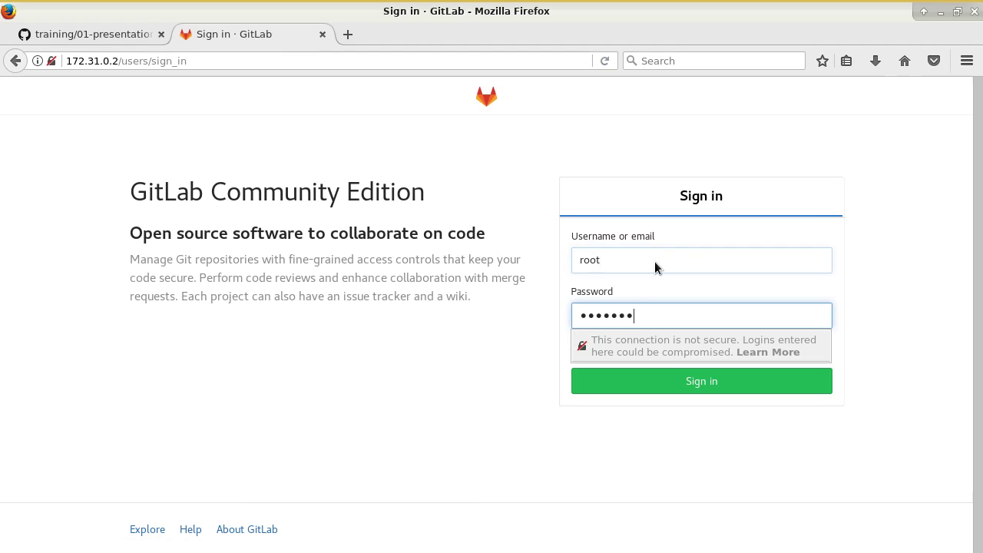
{"action": "key", "text": "BackSpace"}
{"action": "key", "text": "BackSpace"}
{"action": "key", "text": "BackSpace"}
{"action": "key", "text": "BackSpace"}
{"action": "key", "text": "BackSpace"}
{"action": "key", "text": "BackSpace"}
{"action": "key", "text": "BackSpace"}
{"action": "type", "text": "••••••••••"}
{"action": "key", "text": "alt+Tab"}
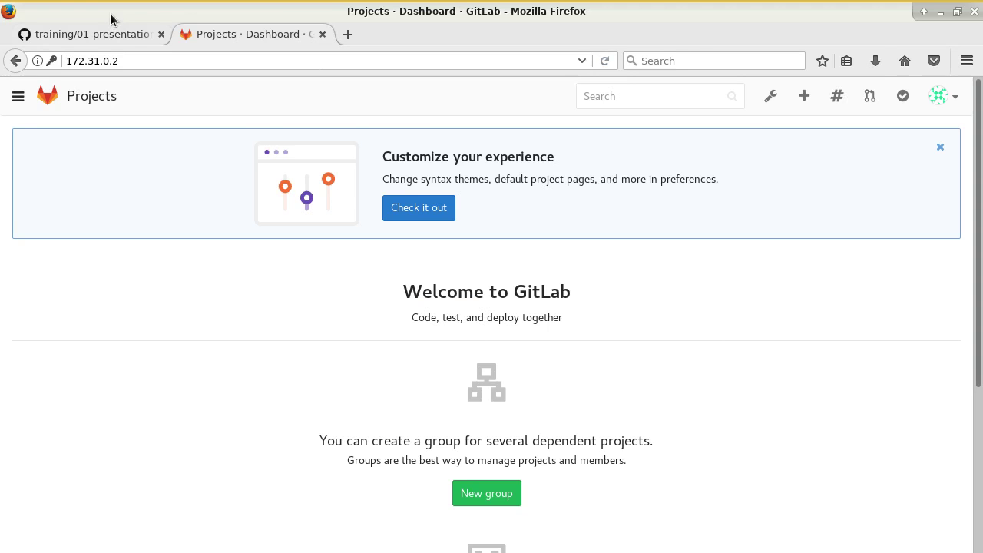
- Scroll the GitHub notes to the 'Création d'un utilisateur' section, highlighting 'root' and 'new user'
{"action": "left_click", "coordinate": [92, 34]}
{"action": "scroll", "coordinate": [459, 286], "scroll_direction": "down", "scroll_amount": 4}
{"action": "scroll", "coordinate": [515, 276], "scroll_direction": "down", "scroll_amount": 5}
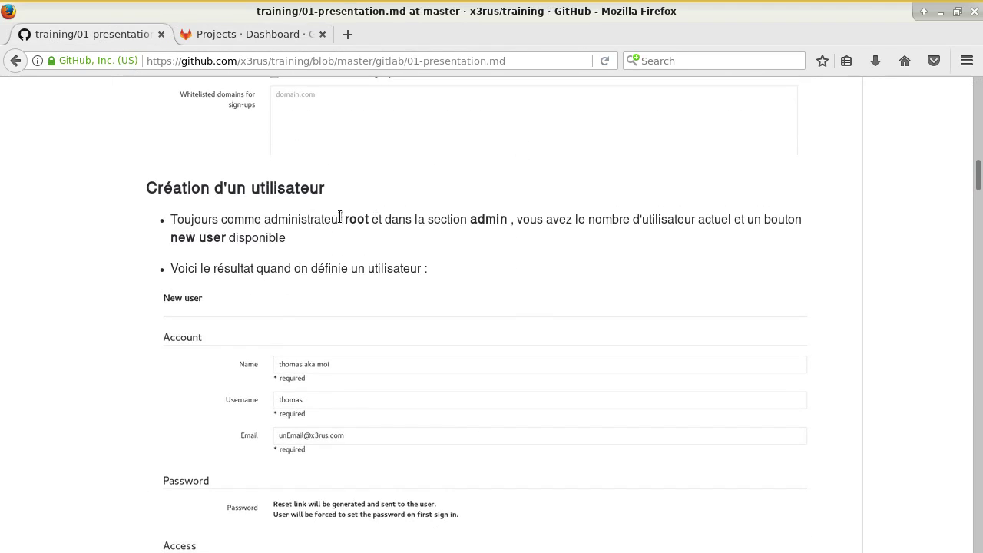
{"action": "left_click_drag", "start_coordinate": [343, 218], "coordinate": [380, 220]}
{"action": "left_click_drag", "start_coordinate": [222, 239], "coordinate": [187, 239]}
{"action": "scroll", "coordinate": [345, 277], "scroll_direction": "down", "scroll_amount": 2}
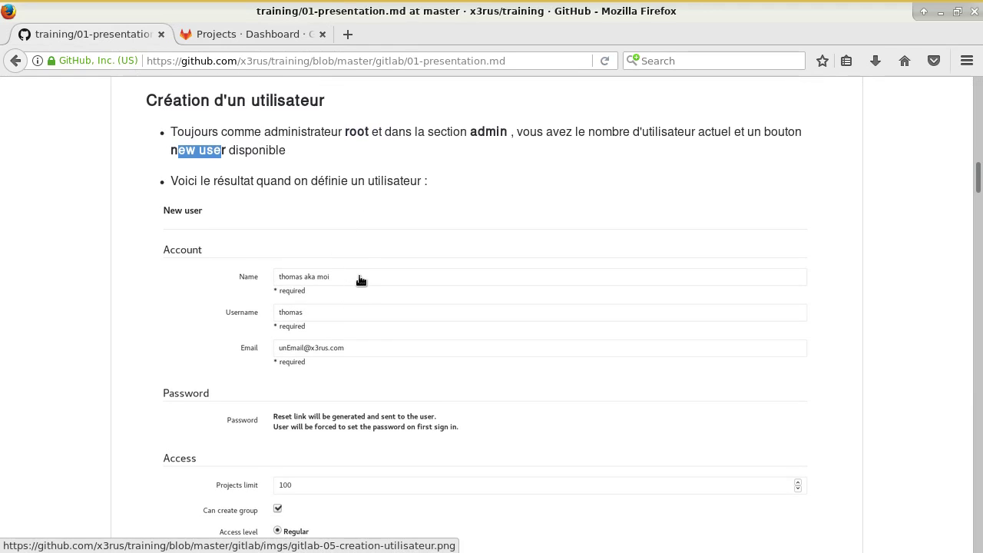
- Open the Admin Area's New user form
{"action": "left_click", "coordinate": [252, 32]}
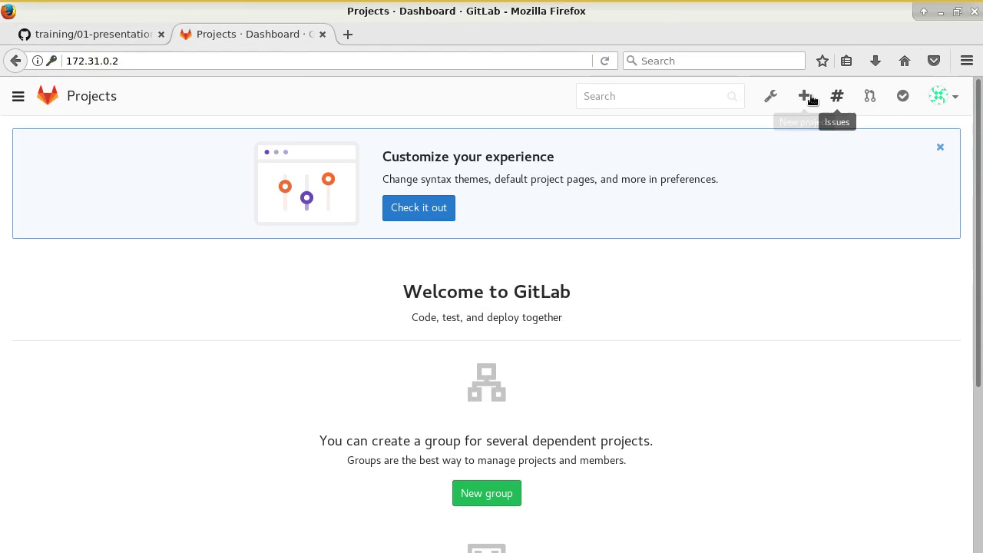
{"action": "left_click", "coordinate": [770, 102]}
{"action": "scroll", "coordinate": [540, 390], "scroll_direction": "down", "scroll_amount": 6}
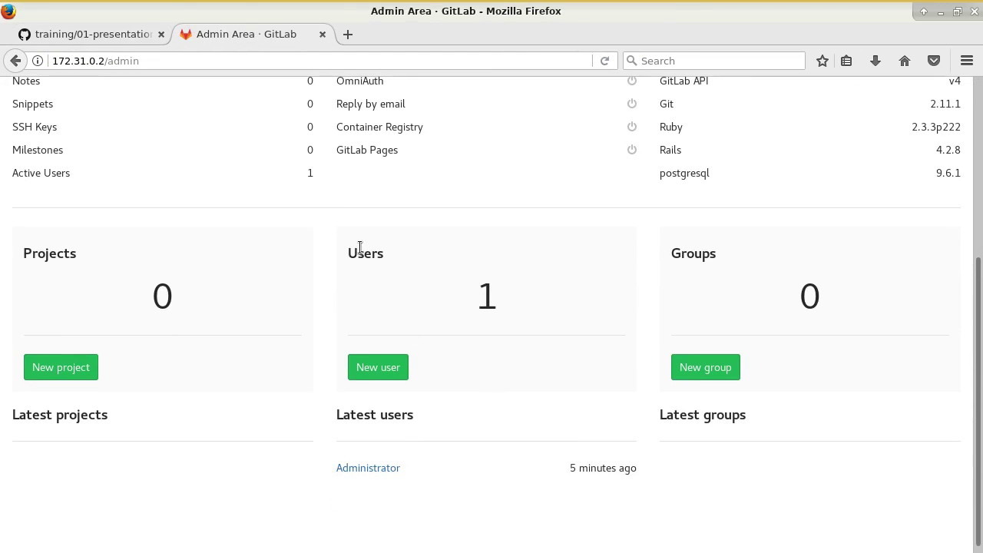
{"action": "left_click", "coordinate": [378, 365]}
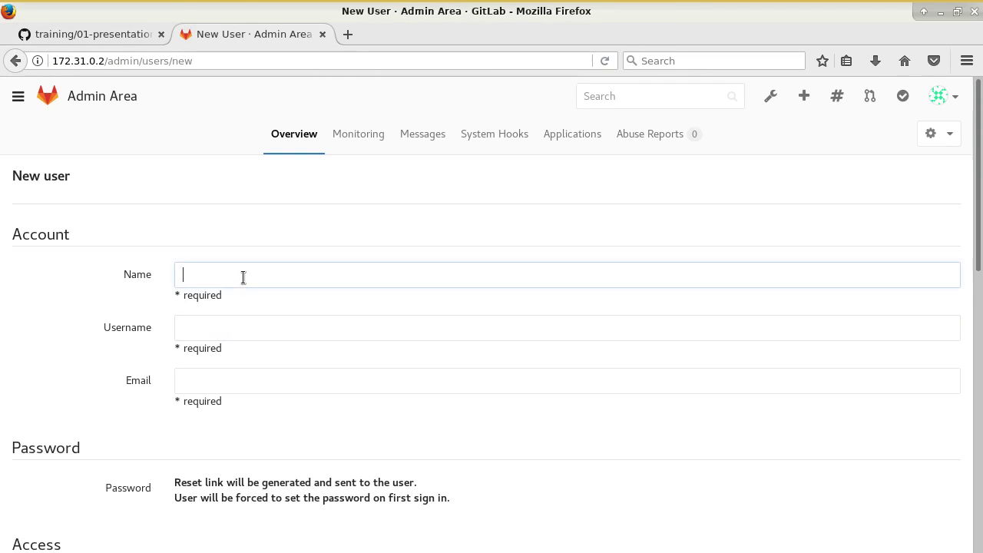
- Fill in the new user's full name, username and a placeholder email address
{"action": "type", "text": "thomas aka moi"}
{"action": "key", "text": "Tab"}
{"action": "type", "text": "t"}
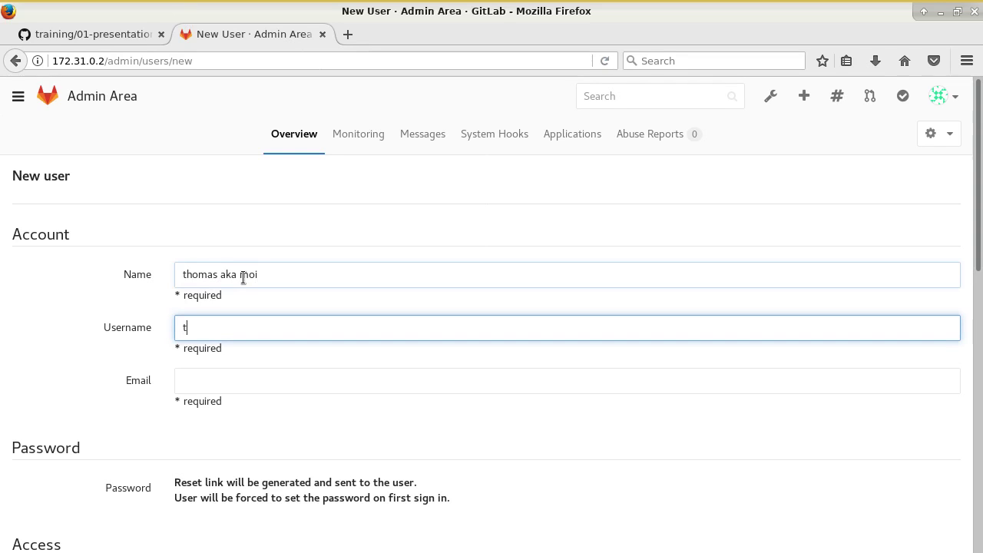
{"action": "type", "text": "homas"}
{"action": "left_click", "coordinate": [219, 384]}
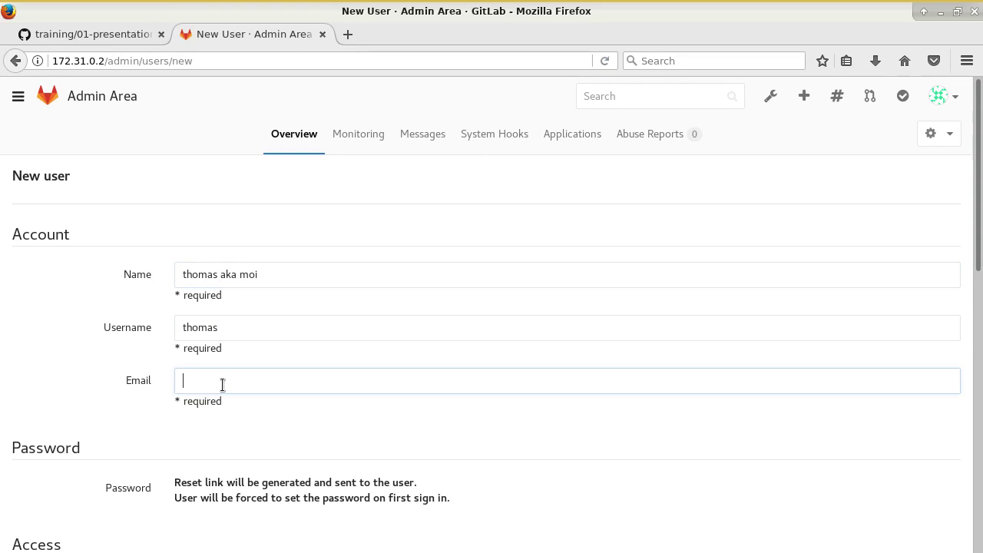
{"action": "type", "text": "taspo"}
{"action": "key", "text": "BackSpace"}
{"action": "key", "text": "BackSpace"}
{"action": "key", "text": "BackSpace"}
{"action": "key", "text": "BackSpace"}
{"action": "key", "text": "BackSpace"}
{"action": "scroll", "coordinate": [222, 384], "scroll_direction": "down", "scroll_amount": 2}
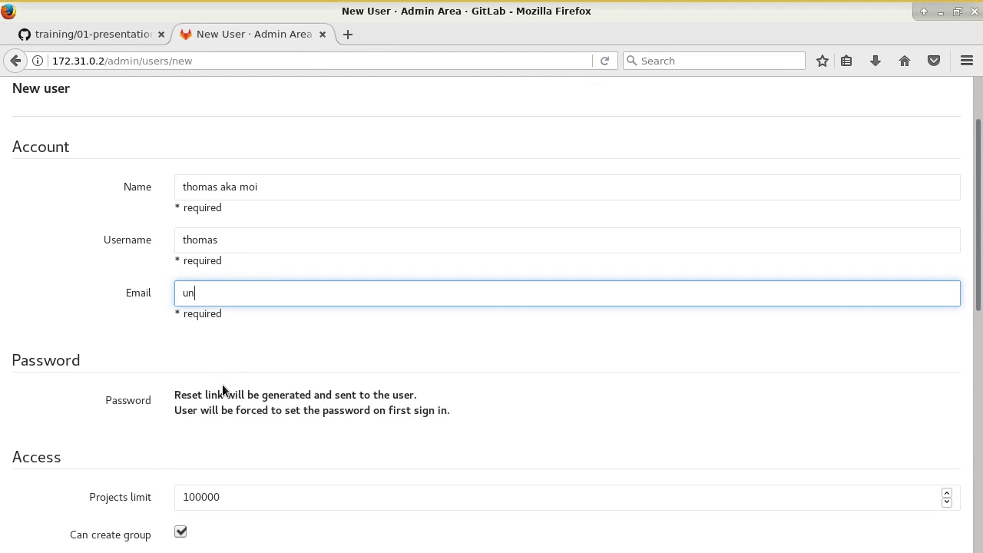
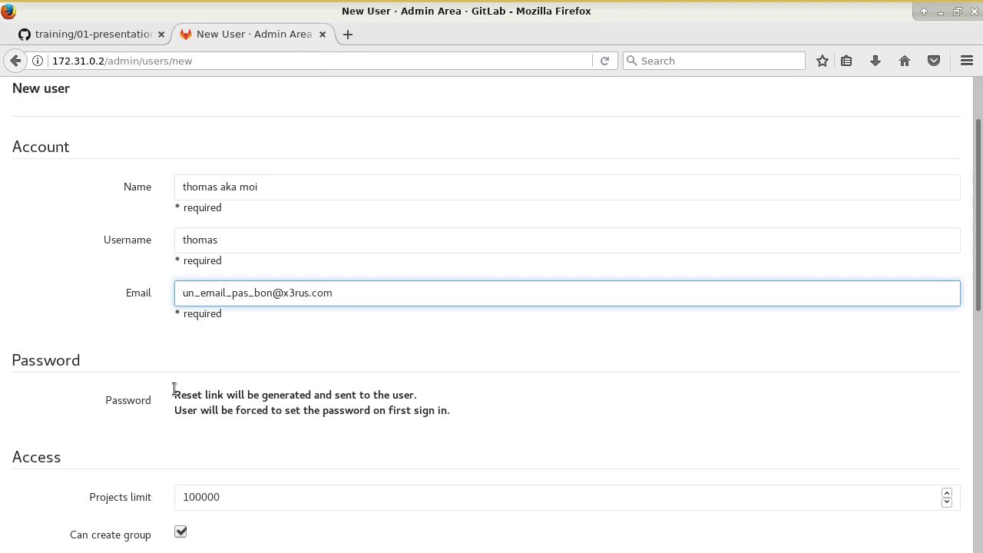
{"action": "left_click_drag", "start_coordinate": [174, 387], "coordinate": [456, 424]}
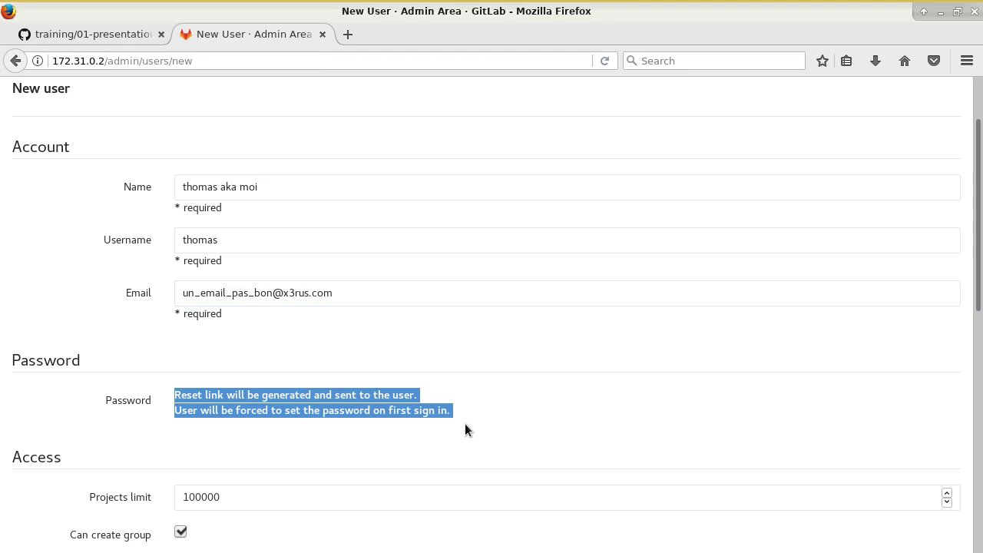
- Lower the projects limit to 100 and note the group-creation permission
{"action": "scroll", "coordinate": [463, 430], "scroll_direction": "down", "scroll_amount": 2}
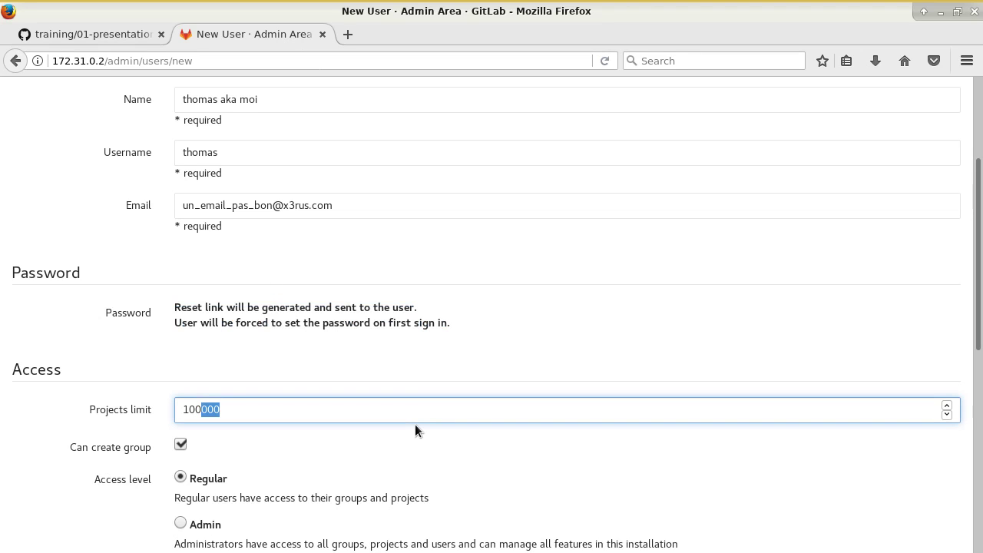
{"action": "key", "text": "BackSpace"}
{"action": "scroll", "coordinate": [424, 443], "scroll_direction": "down", "scroll_amount": 4}
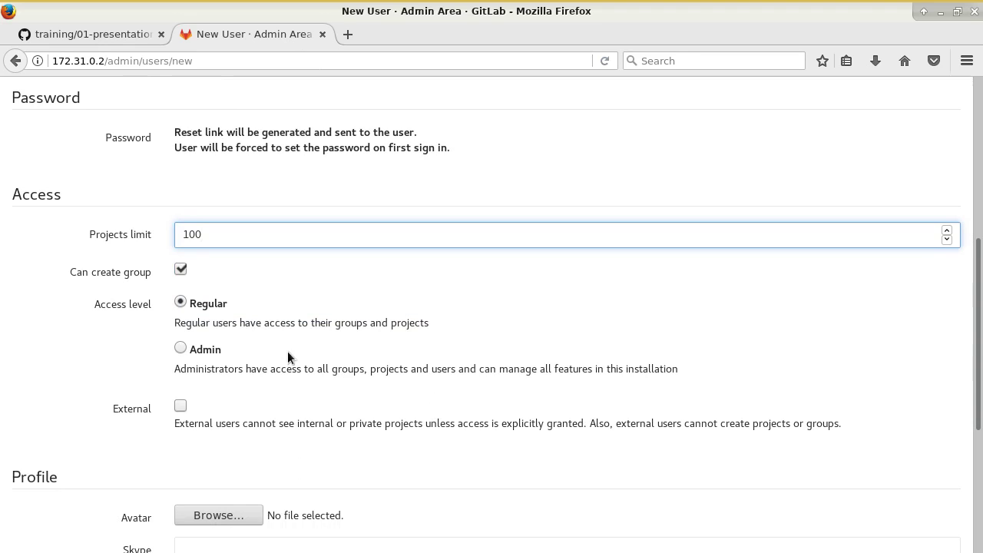
{"action": "left_click", "coordinate": [115, 233]}
{"action": "left_click_drag", "start_coordinate": [73, 275], "coordinate": [145, 278]}
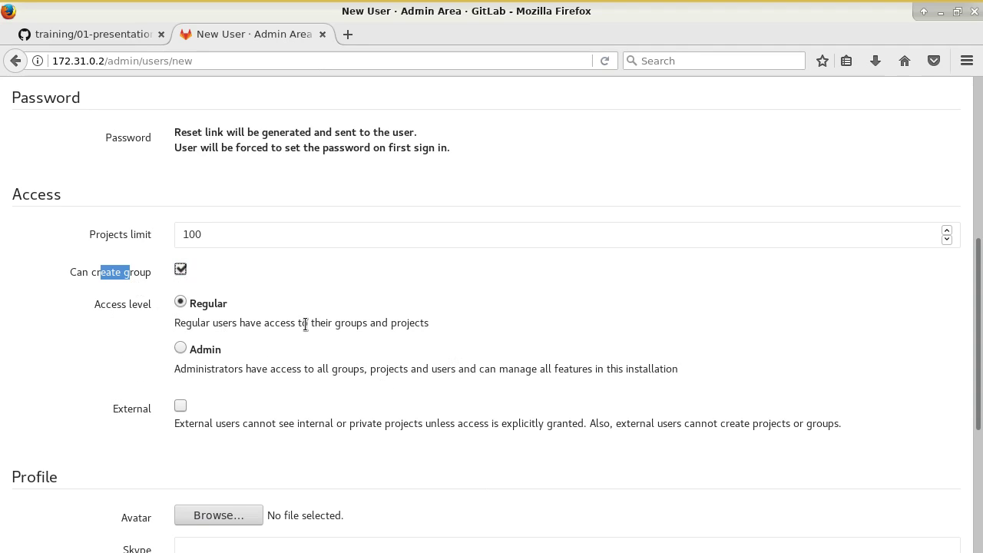
{"action": "scroll", "coordinate": [289, 338], "scroll_direction": "down", "scroll_amount": 6}
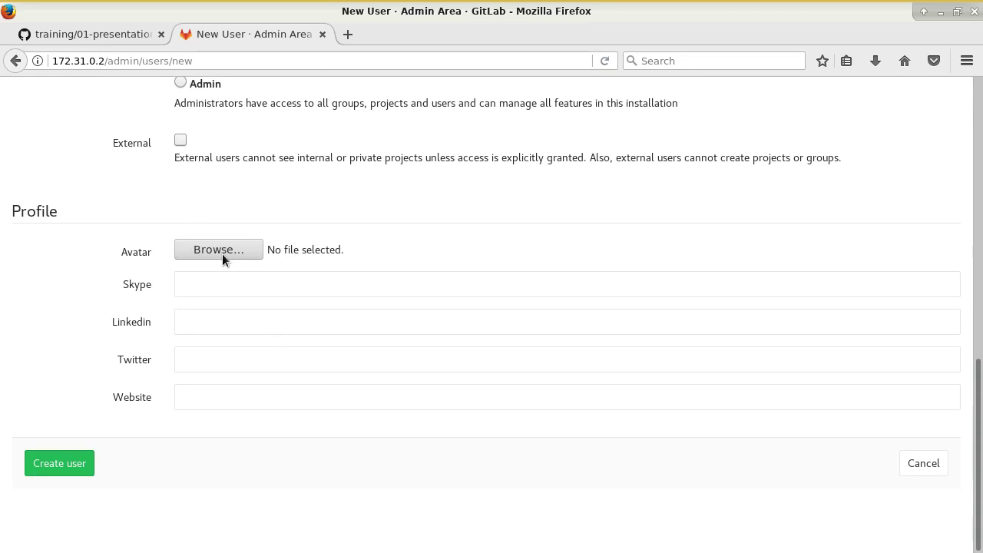
- Create the user account and open its edit page
{"action": "left_click", "coordinate": [77, 465]}
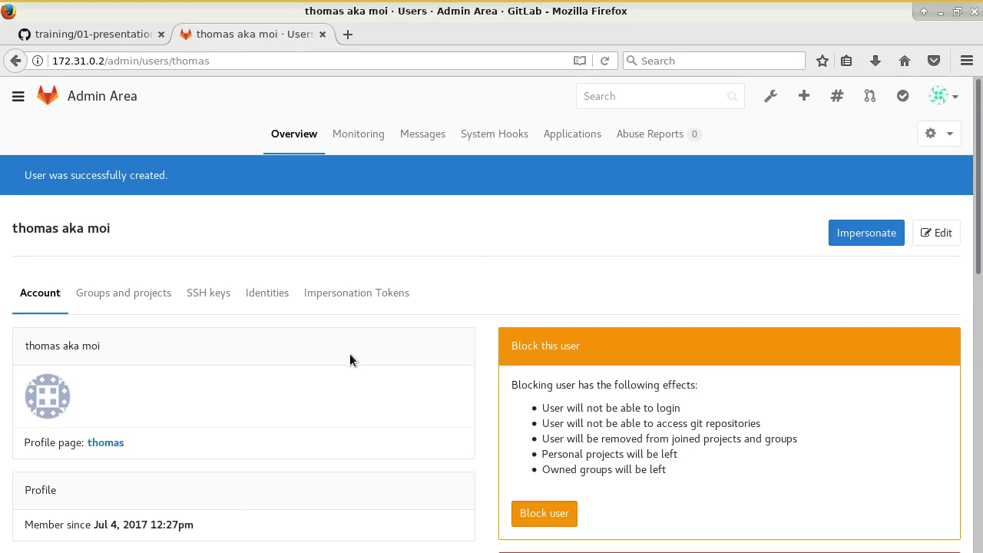
{"action": "left_click", "coordinate": [938, 234]}
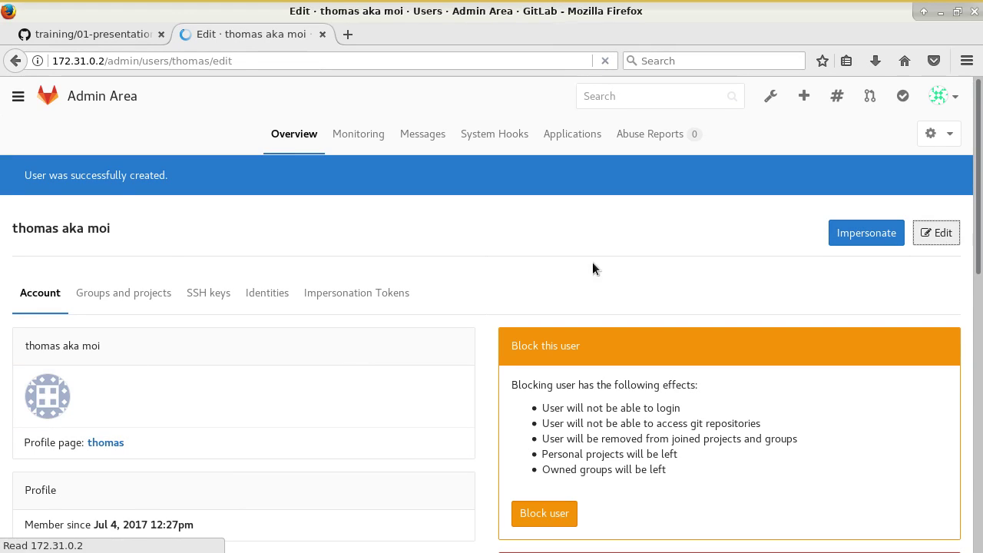
{"action": "scroll", "coordinate": [245, 353], "scroll_direction": "down", "scroll_amount": 4}
- Give the user a password with matching confirmation and save, declining the browser's save-login offer
{"action": "left_click", "coordinate": [212, 319]}
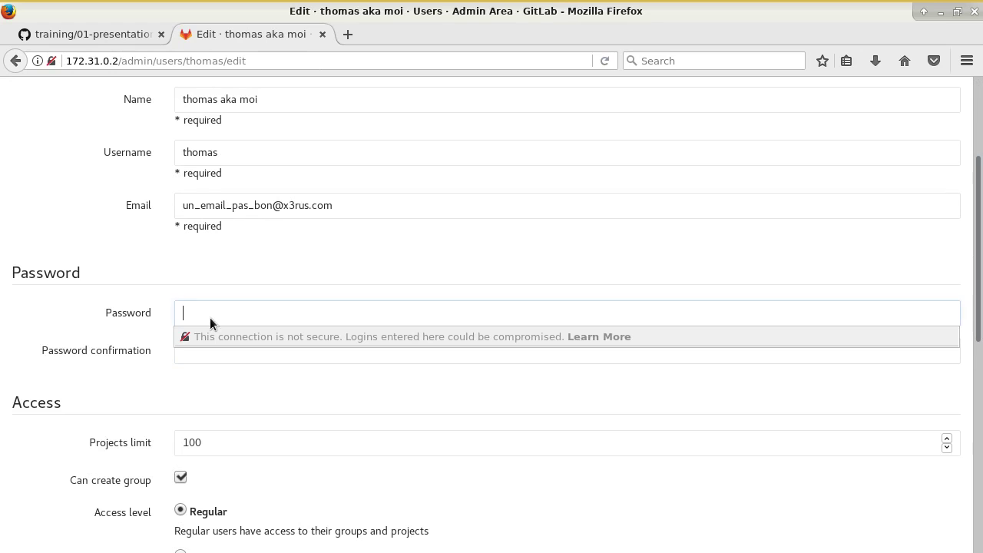
{"action": "type", "text": "••••••••••"}
{"action": "key", "text": "Tab"}
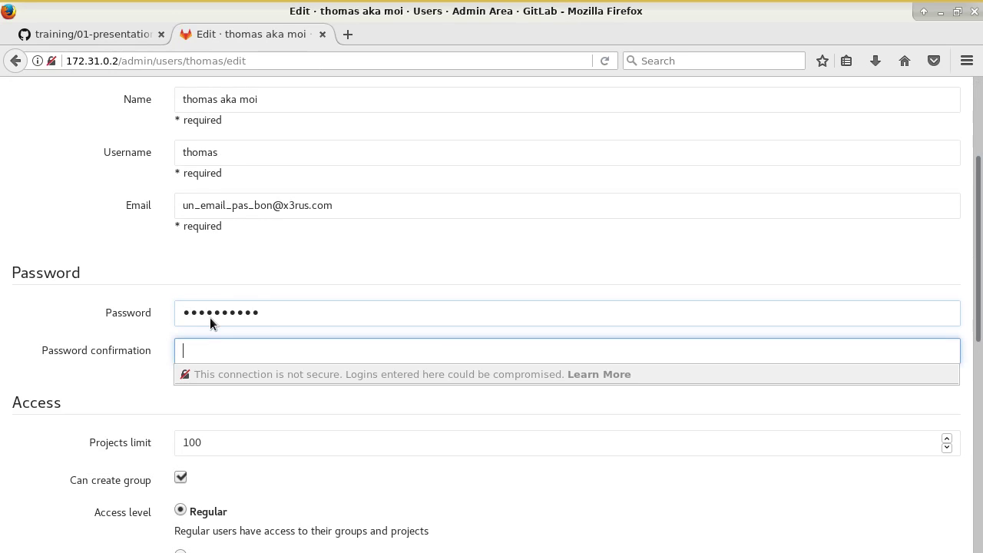
{"action": "type", "text": "••••••••••"}
{"action": "scroll", "coordinate": [231, 384], "scroll_direction": "down", "scroll_amount": 10}
{"action": "left_click", "coordinate": [88, 465]}
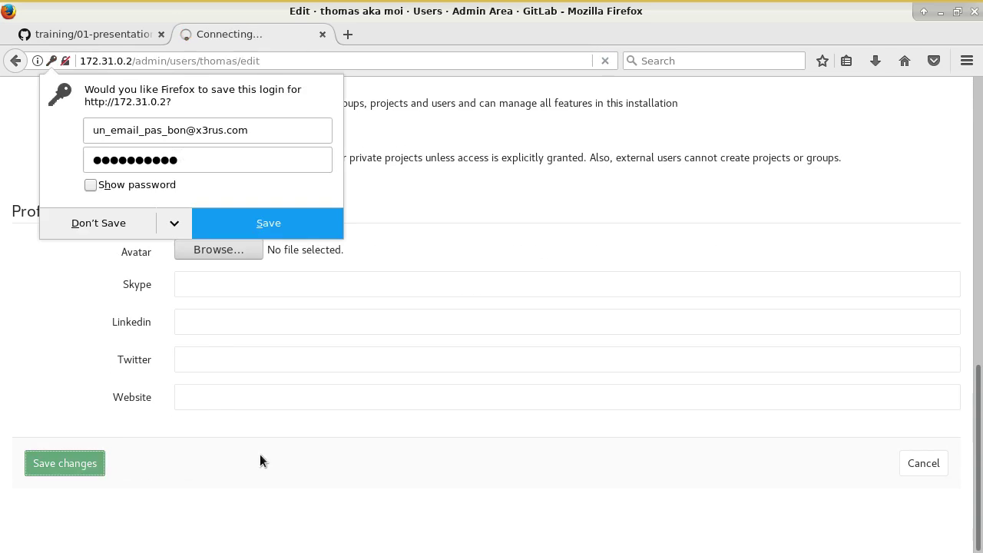
{"action": "left_click", "coordinate": [104, 230]}
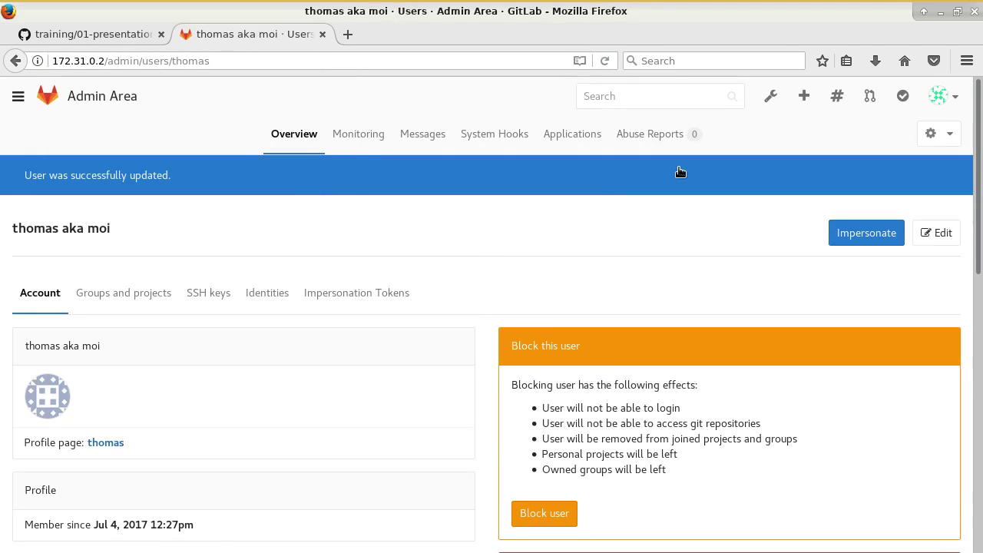
{"action": "left_click", "coordinate": [943, 97]}
- Sign out of the admin account and sign in as the new user with the temporary password
{"action": "left_click", "coordinate": [885, 228]}
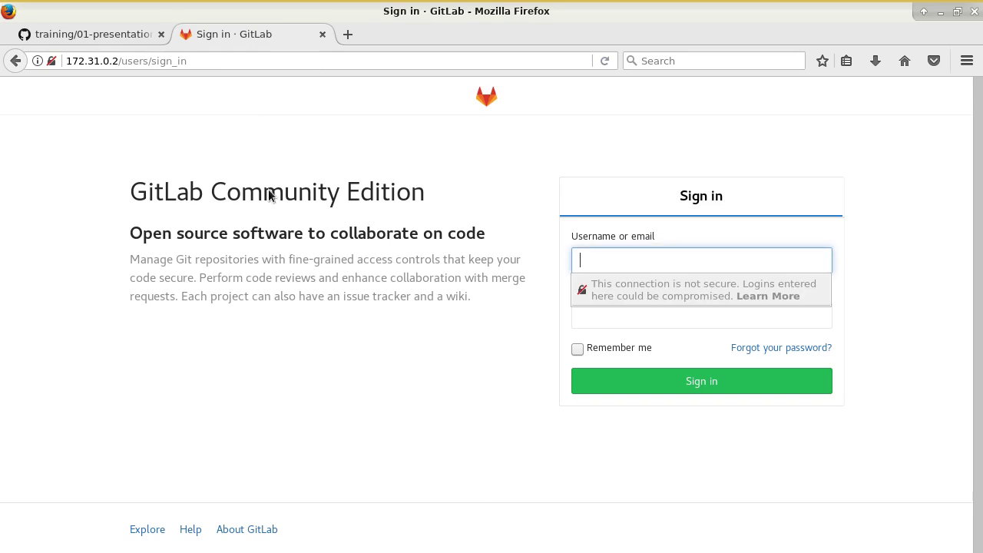
{"action": "left_click", "coordinate": [630, 247]}
{"action": "type", "text": "thomas"}
{"action": "key", "text": "Tab"}
{"action": "type", "text": "**********"}
{"action": "key", "text": "Return"}
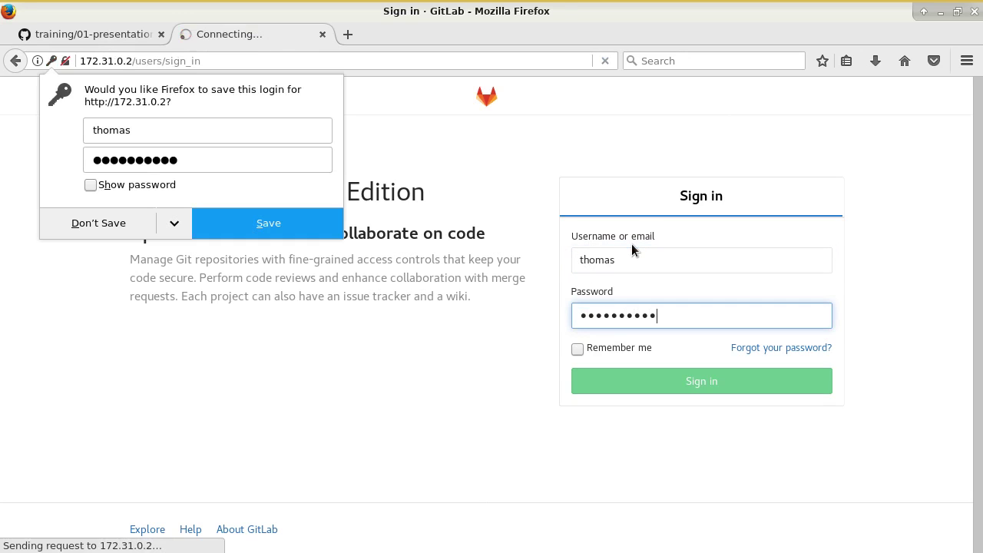
{"action": "left_click", "coordinate": [123, 222]}
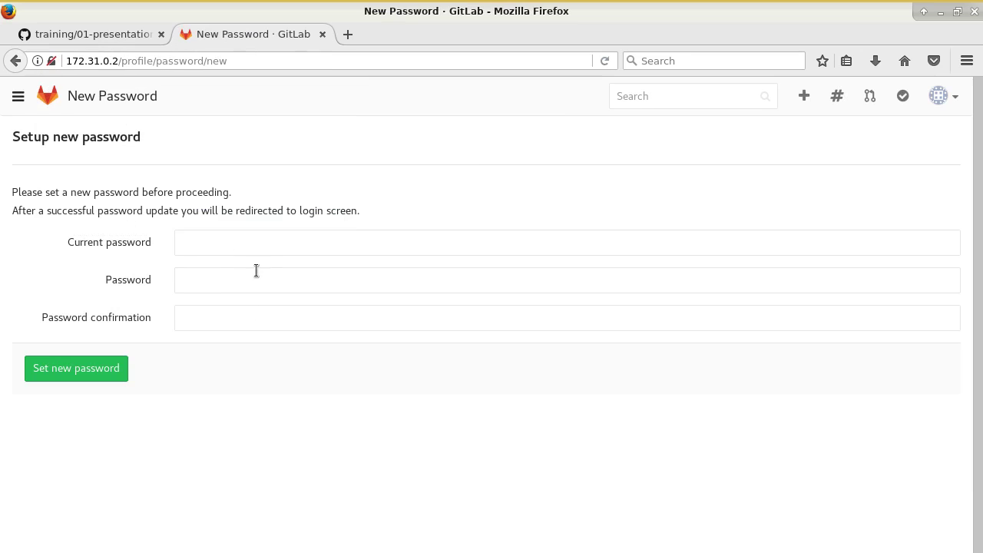
- Attempt to set a new password, which fails because the confirmation doesn't match
{"action": "left_click", "coordinate": [255, 250]}
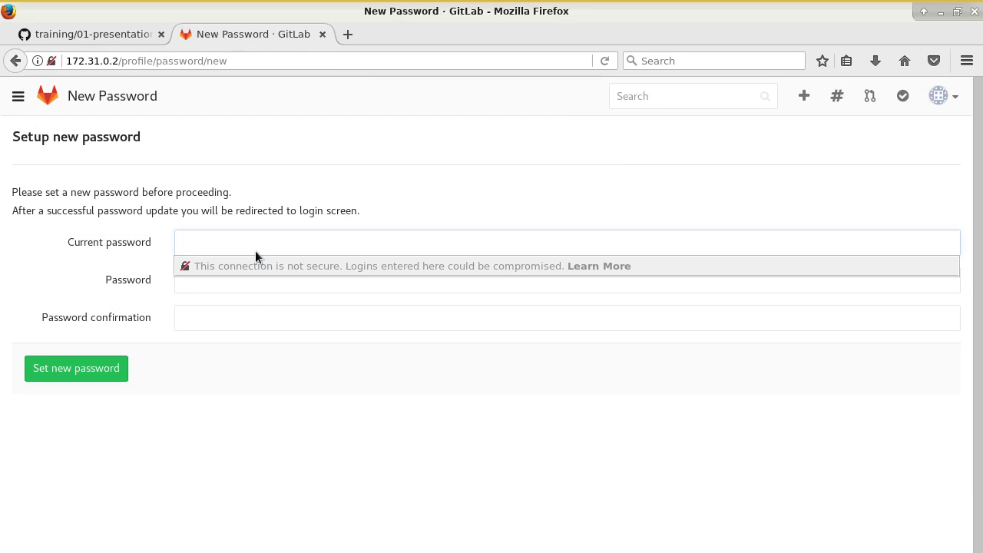
{"action": "type", "text": "**********"}
{"action": "key", "text": "Tab"}
{"action": "type", "text": "**********"}
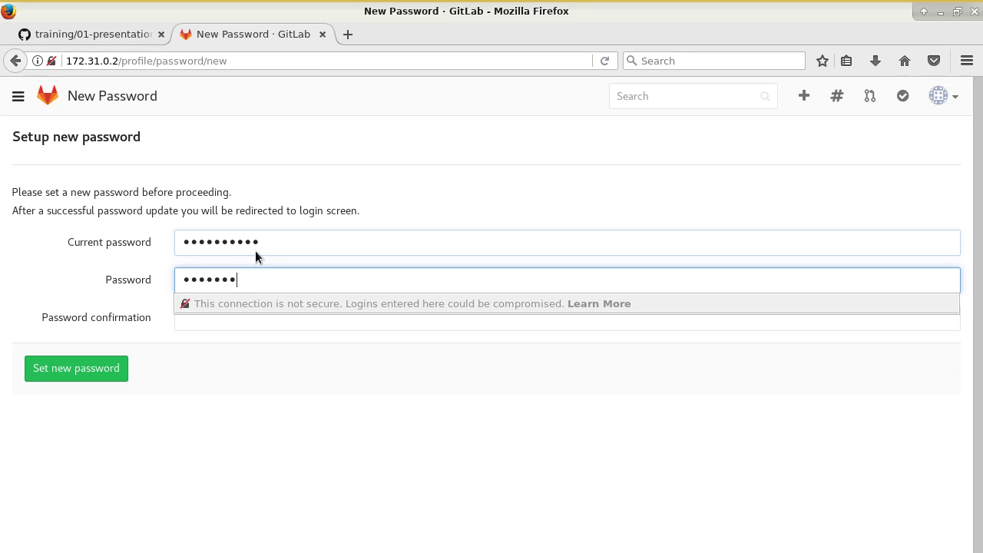
{"action": "key", "text": "Tab"}
{"action": "type", "text": "*********"}
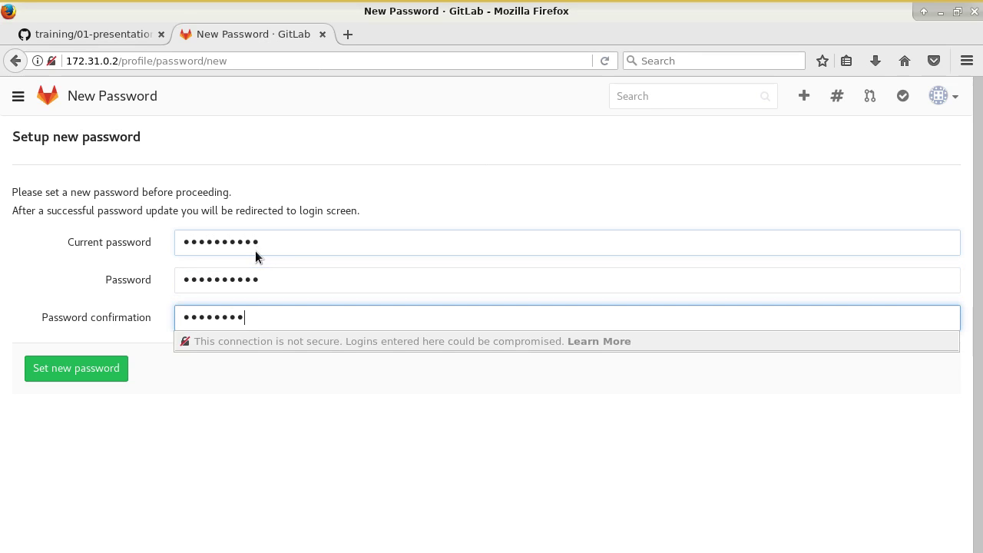
{"action": "left_click", "coordinate": [85, 373]}
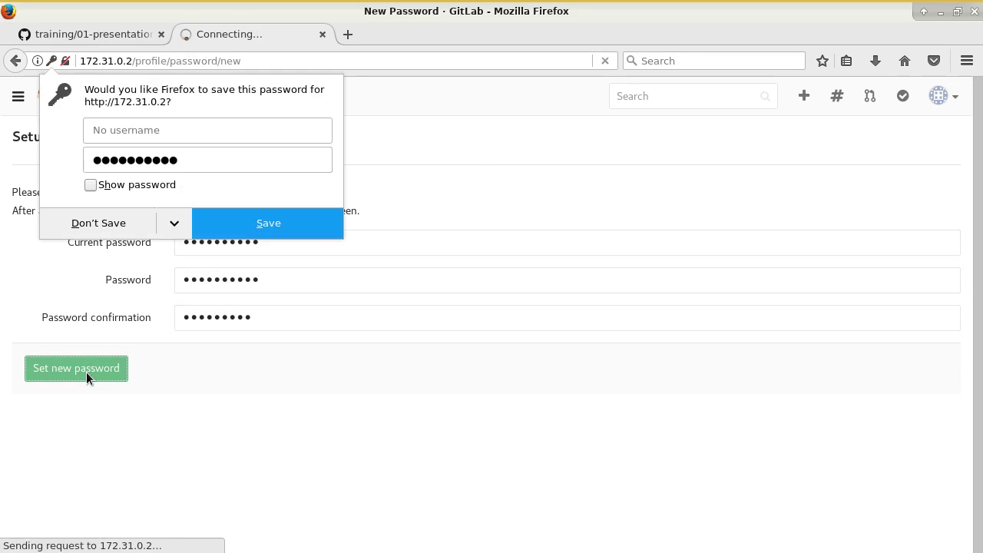
{"action": "left_click", "coordinate": [86, 234]}
- Re-enter the current and new passwords with a matching confirmation and set them
{"action": "left_click", "coordinate": [192, 314]}
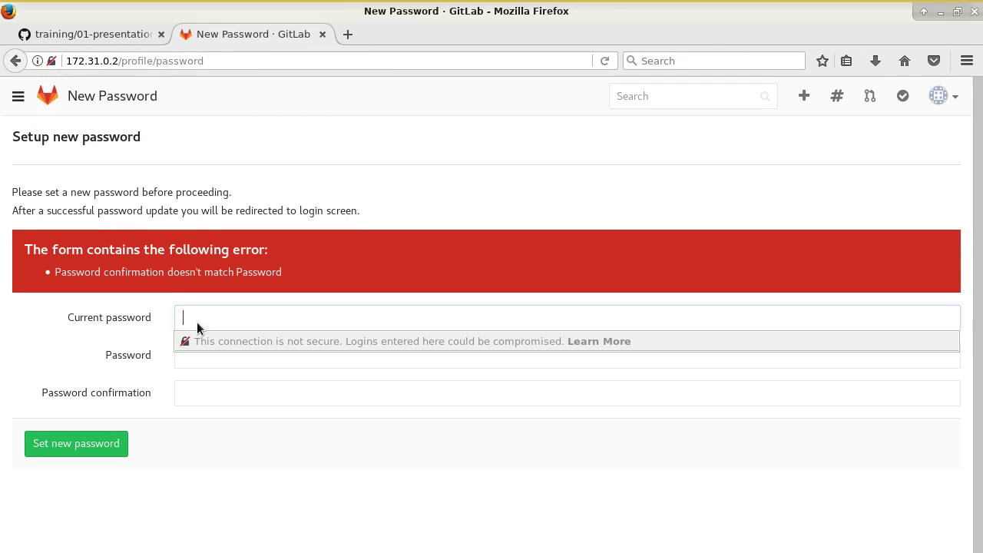
{"action": "type", "text": "**********"}
{"action": "key", "text": "Tab"}
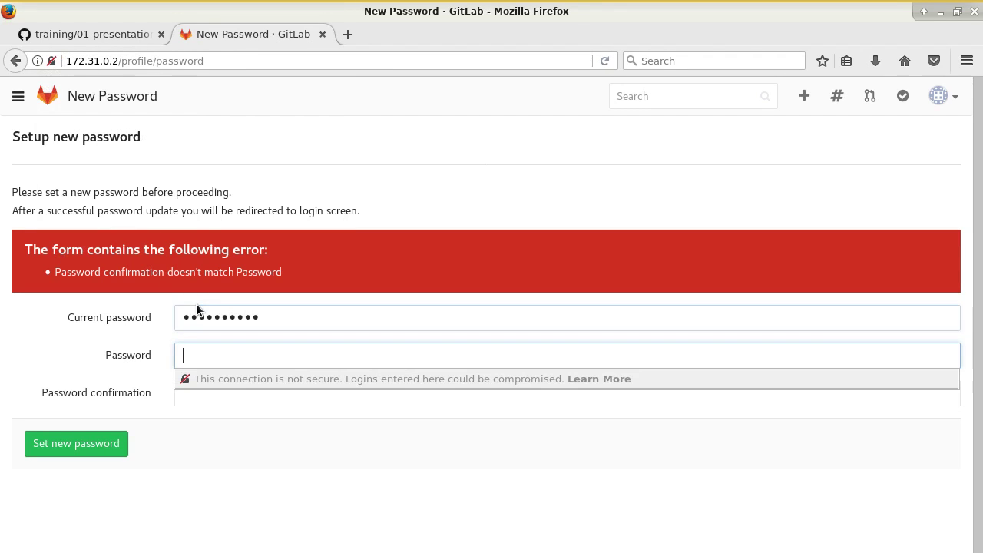
{"action": "type", "text": "**********"}
{"action": "key", "text": "Tab"}
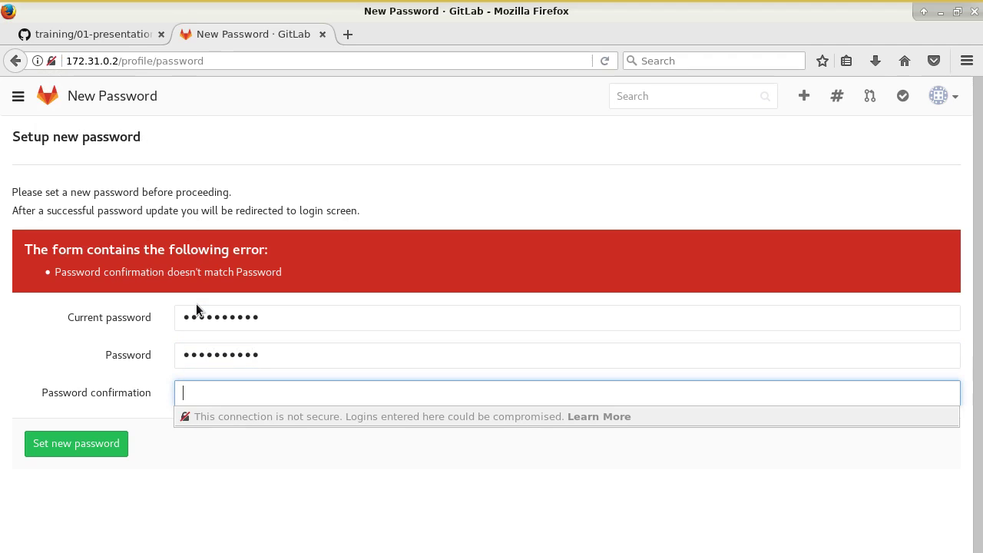
{"action": "type", "text": "**********"}
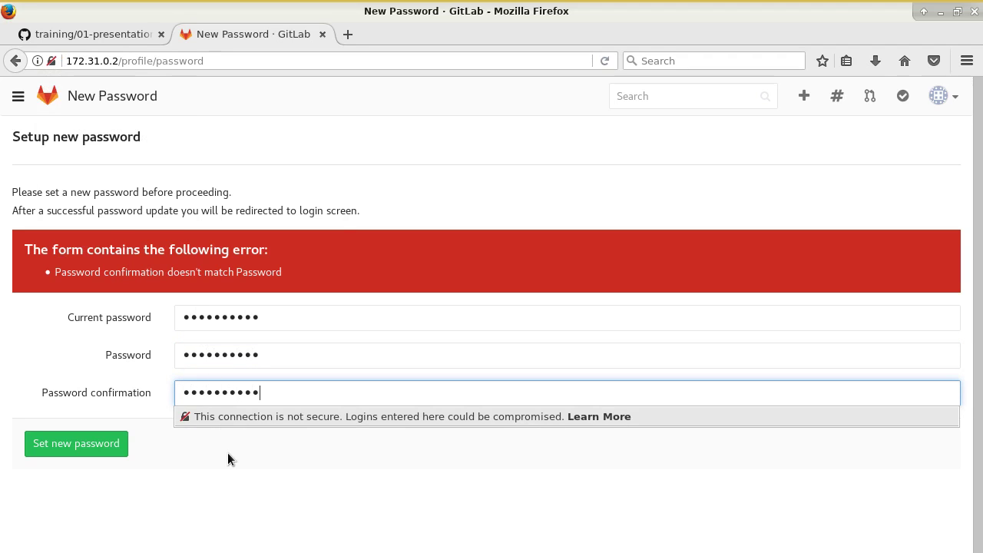
{"action": "left_click", "coordinate": [84, 445]}
{"action": "left_click", "coordinate": [123, 216]}
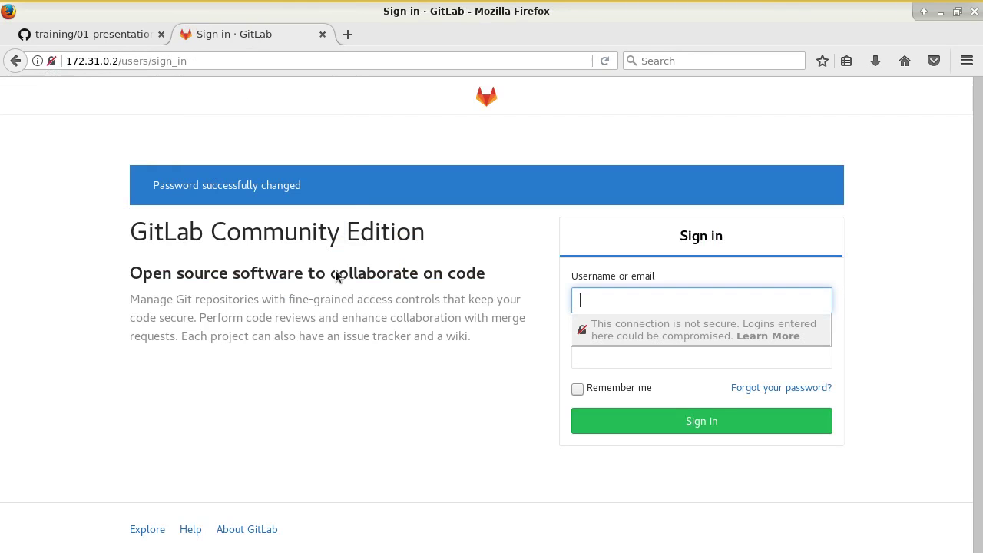
- Sign in as the new user with the new password and reach the Welcome dashboard
{"action": "type", "text": "thomas"}
{"action": "key", "text": "Tab"}
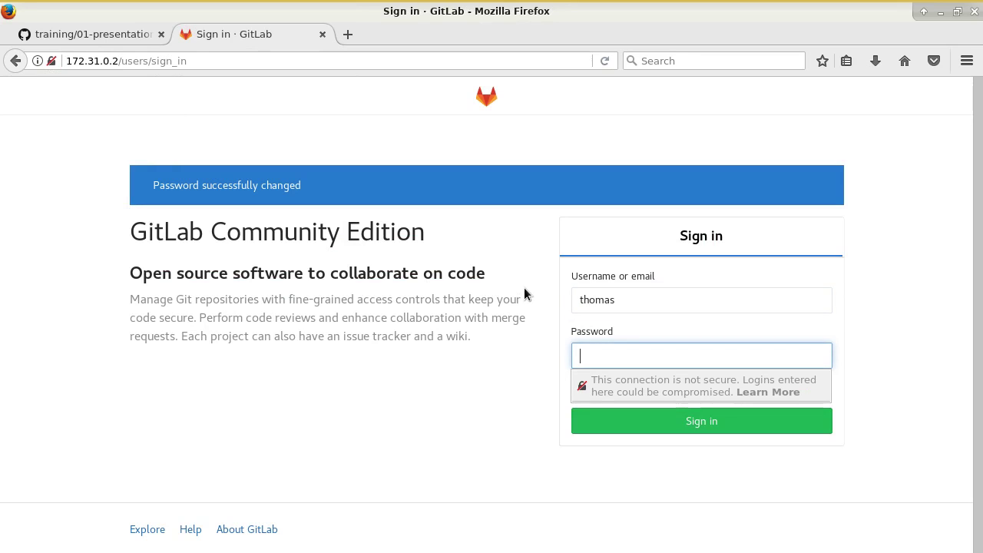
{"action": "type", "text": "**********"}
{"action": "key", "text": "Return"}
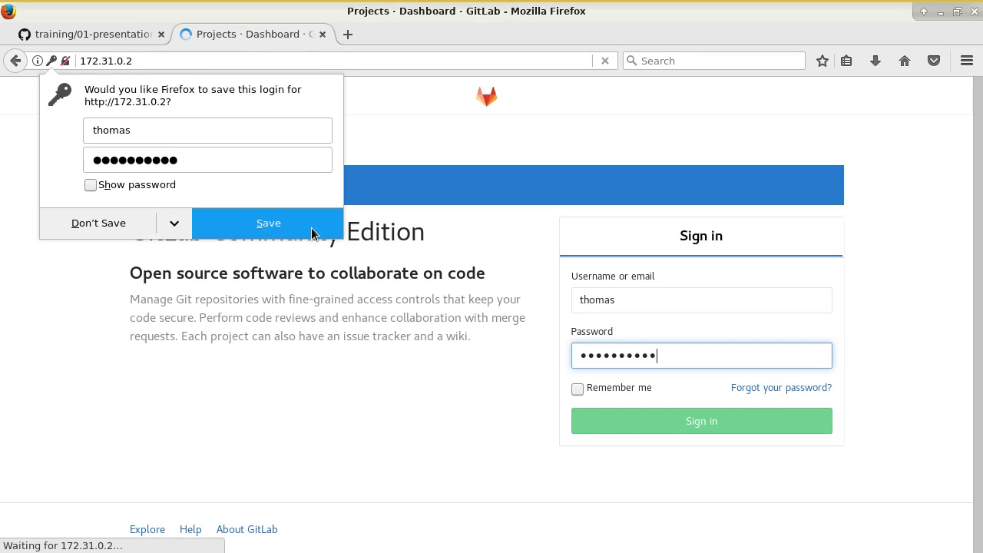
{"action": "left_click", "coordinate": [140, 232]}
{"action": "scroll", "coordinate": [460, 357], "scroll_direction": "down", "scroll_amount": 2}
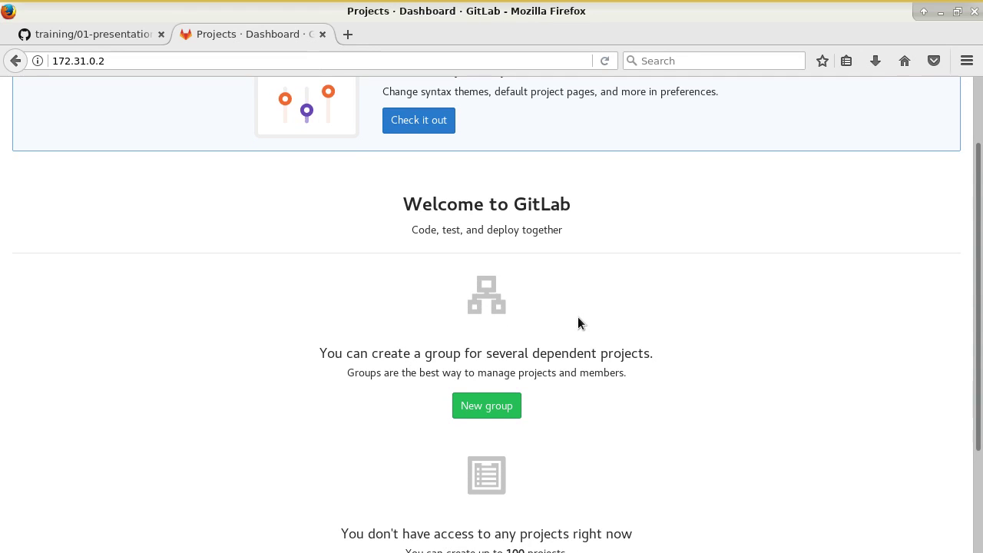
{"action": "left_click", "coordinate": [153, 33]}
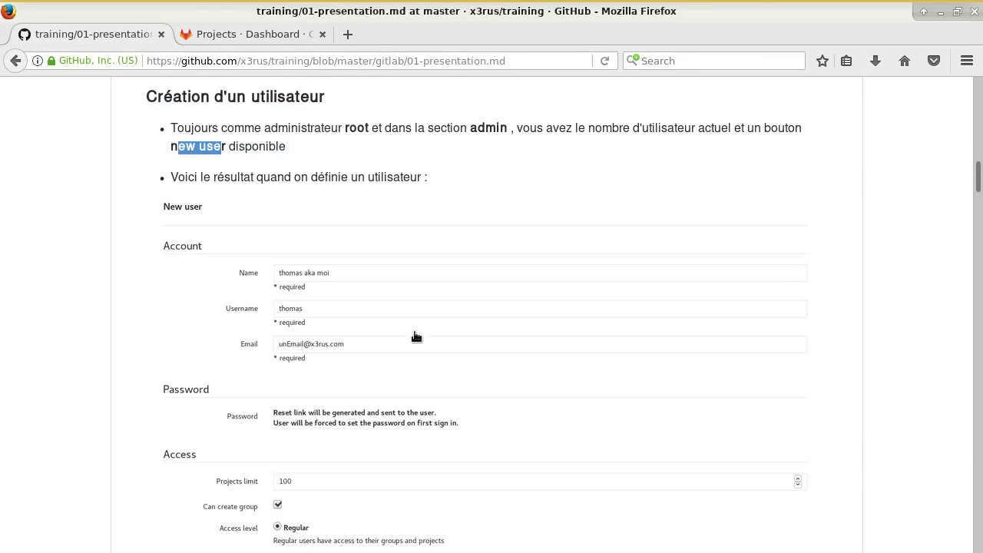
{"action": "scroll", "coordinate": [416, 330], "scroll_direction": "down", "scroll_amount": 10}
{"action": "scroll", "coordinate": [476, 361], "scroll_direction": "down", "scroll_amount": 7}
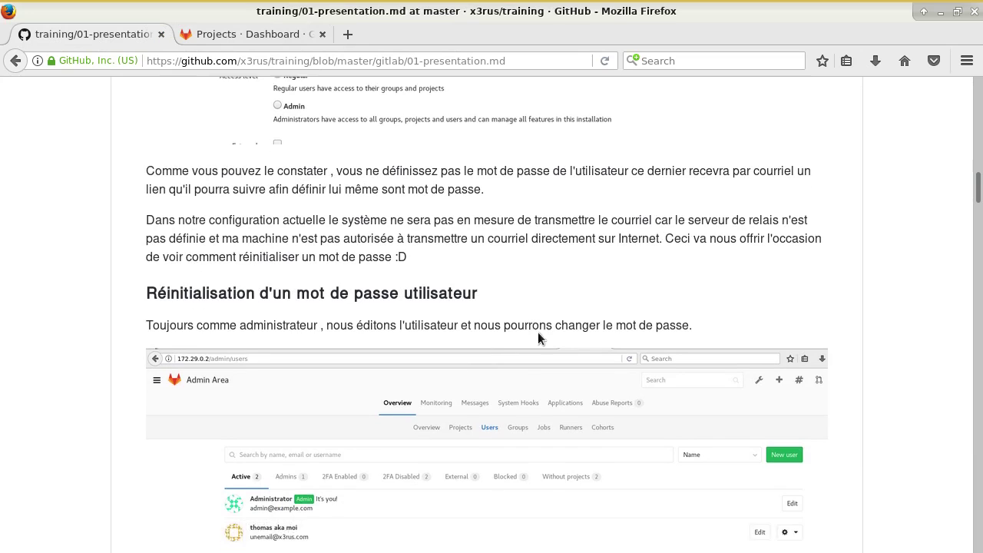
{"action": "scroll", "coordinate": [523, 342], "scroll_direction": "down", "scroll_amount": 12}
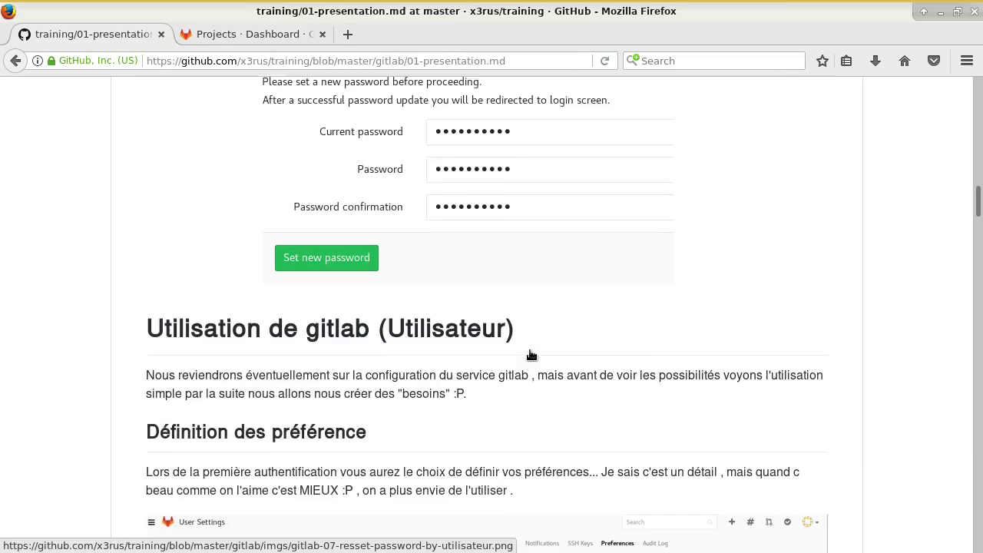
{"action": "scroll", "coordinate": [549, 326], "scroll_direction": "down", "scroll_amount": 1}
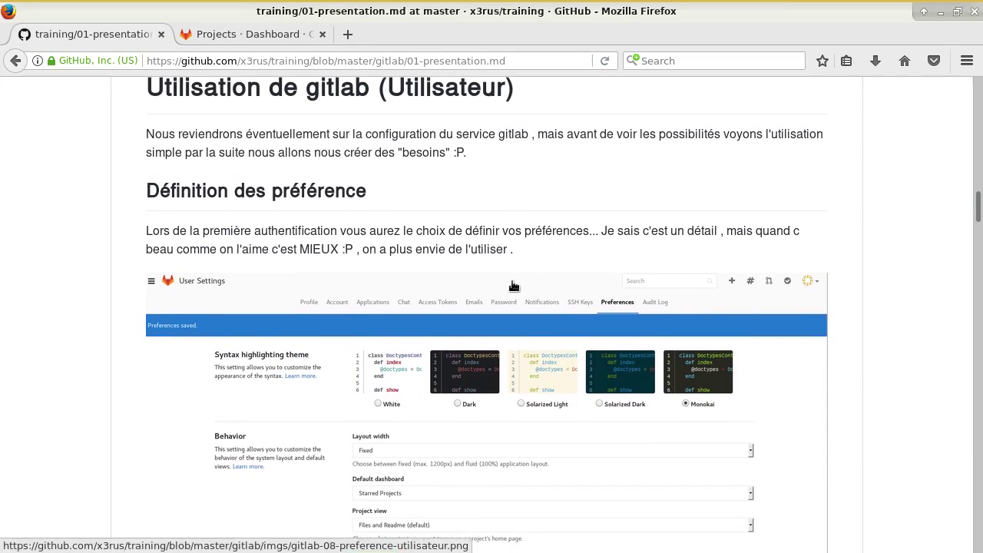
{"action": "left_click", "coordinate": [268, 33]}
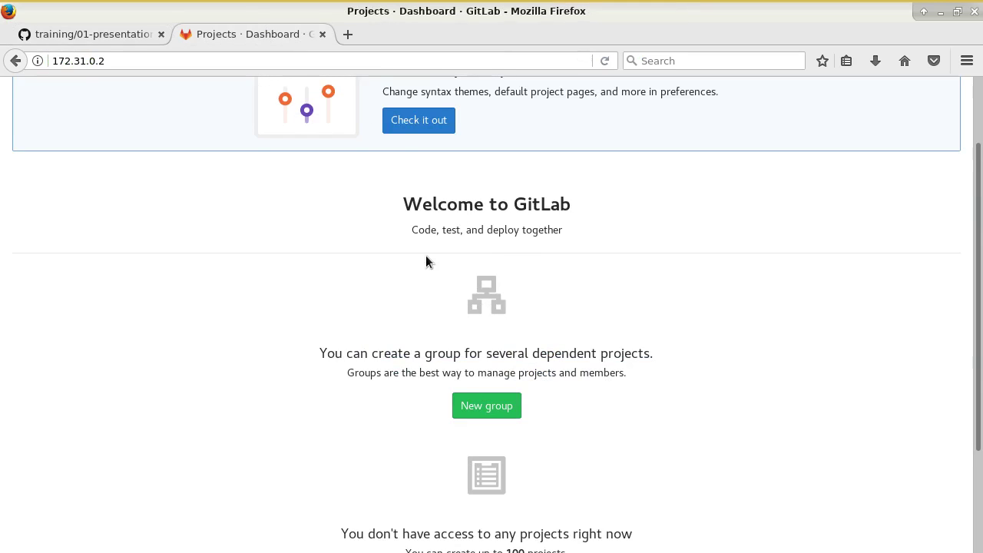
- Open the user preferences and choose the Monokai syntax theme
{"action": "scroll", "coordinate": [438, 255], "scroll_direction": "up", "scroll_amount": 2}
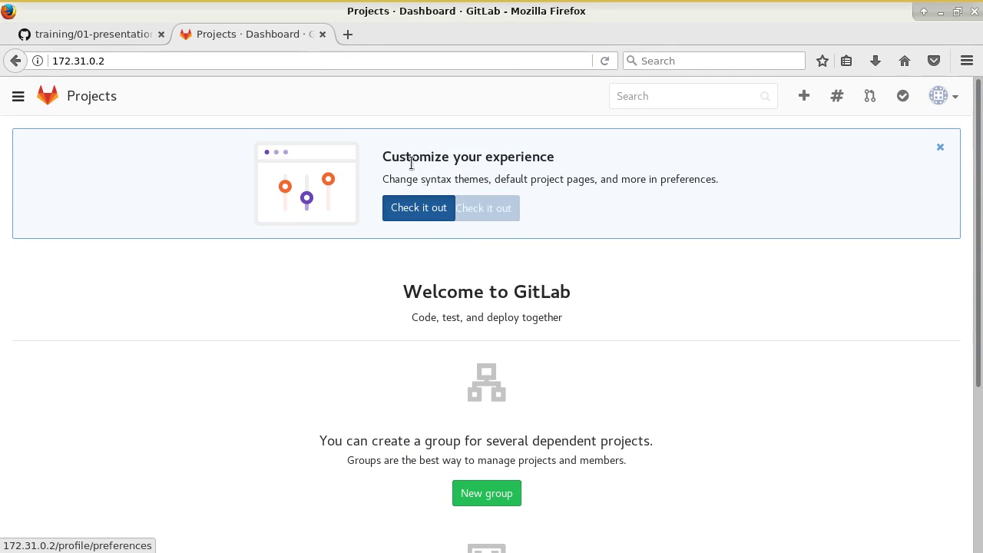
{"action": "left_click", "coordinate": [421, 215]}
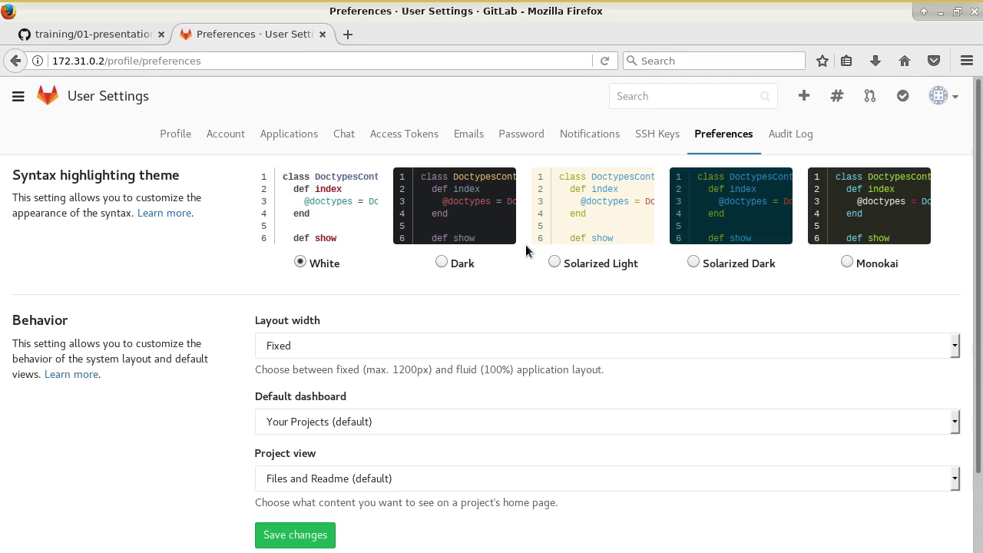
{"action": "left_click", "coordinate": [443, 261]}
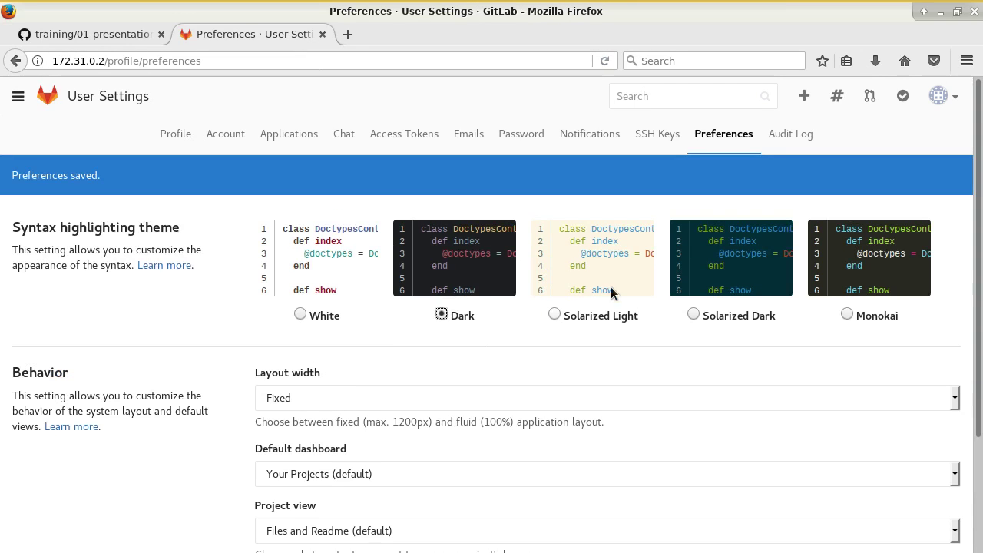
{"action": "left_click", "coordinate": [846, 311]}
{"action": "scroll", "coordinate": [630, 375], "scroll_direction": "down", "scroll_amount": 3}
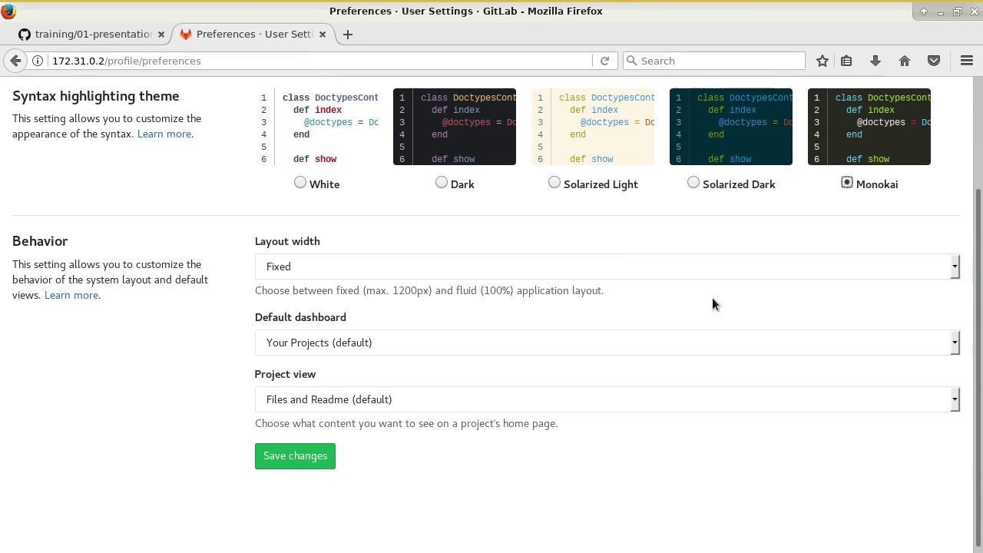
- Make Starred Projects the default dashboard, keep Files and Readme project view, and save
{"action": "left_click", "coordinate": [367, 339]}
{"action": "left_click", "coordinate": [349, 383]}
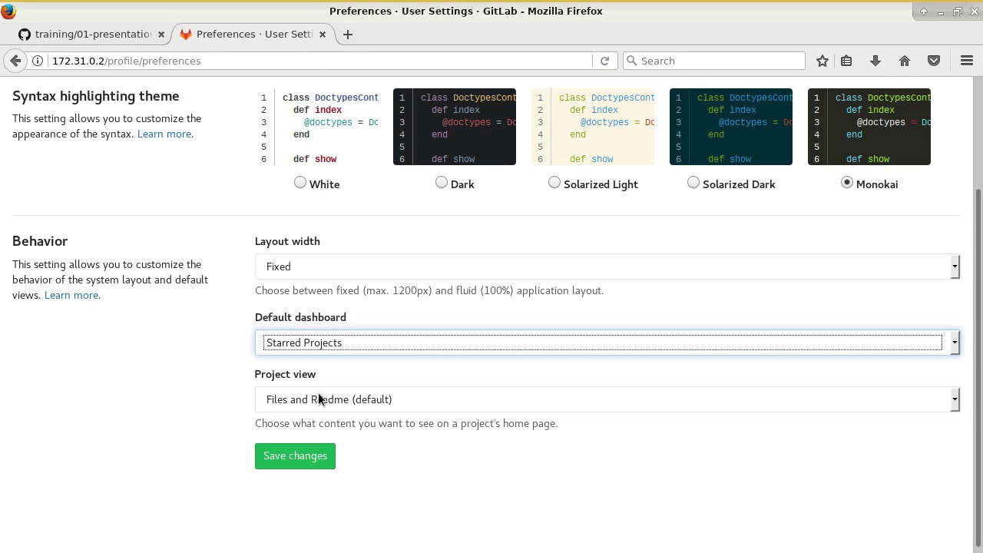
{"action": "left_click", "coordinate": [427, 405]}
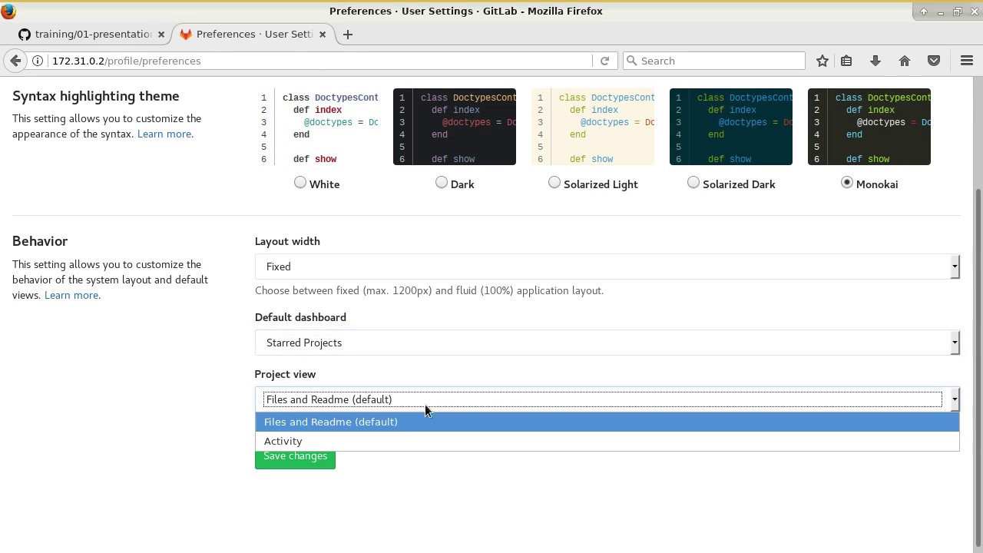
{"action": "left_click", "coordinate": [401, 397]}
{"action": "key", "text": "Tab"}
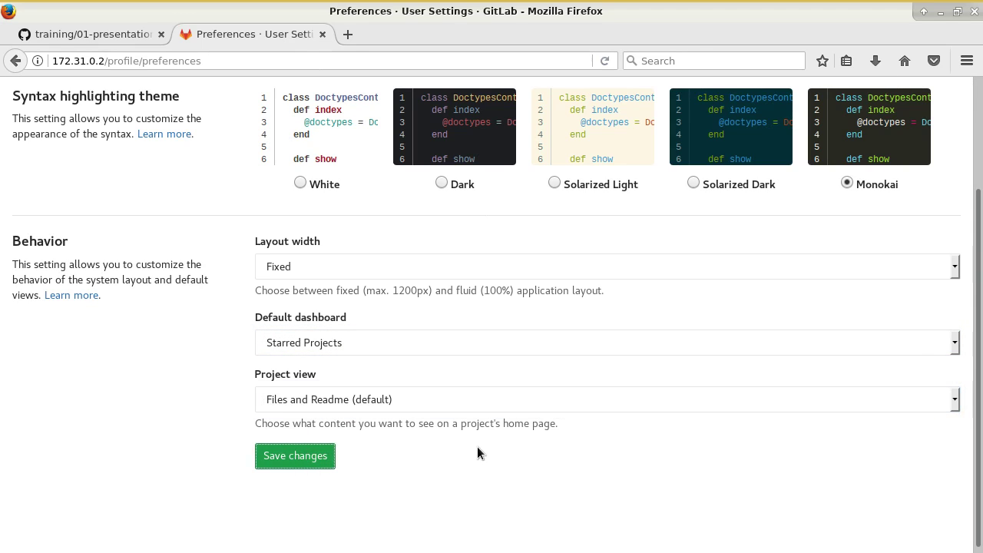
{"action": "left_click", "coordinate": [313, 462]}
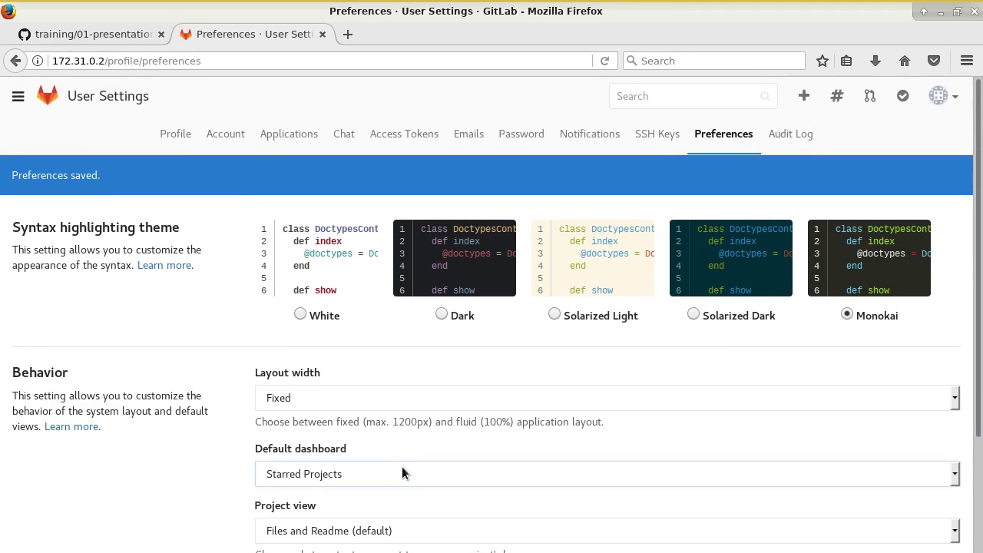
{"action": "scroll", "coordinate": [149, 207], "scroll_direction": "up", "scroll_amount": 2}
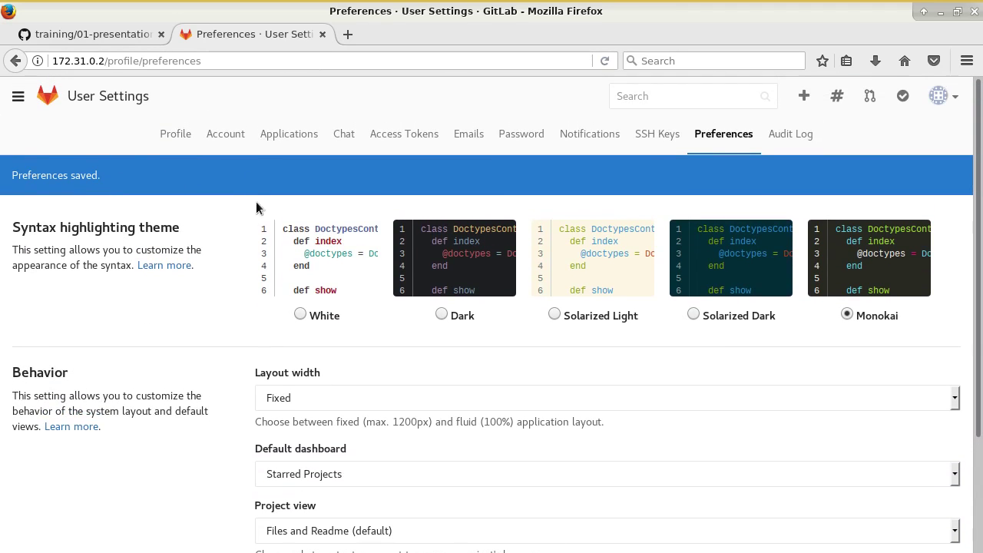
- Scroll the GitHub tutorial to 'Définition de groupe' and select the word sysadmin
{"action": "left_click", "coordinate": [109, 34]}
{"action": "scroll", "coordinate": [391, 344], "scroll_direction": "down", "scroll_amount": 5}
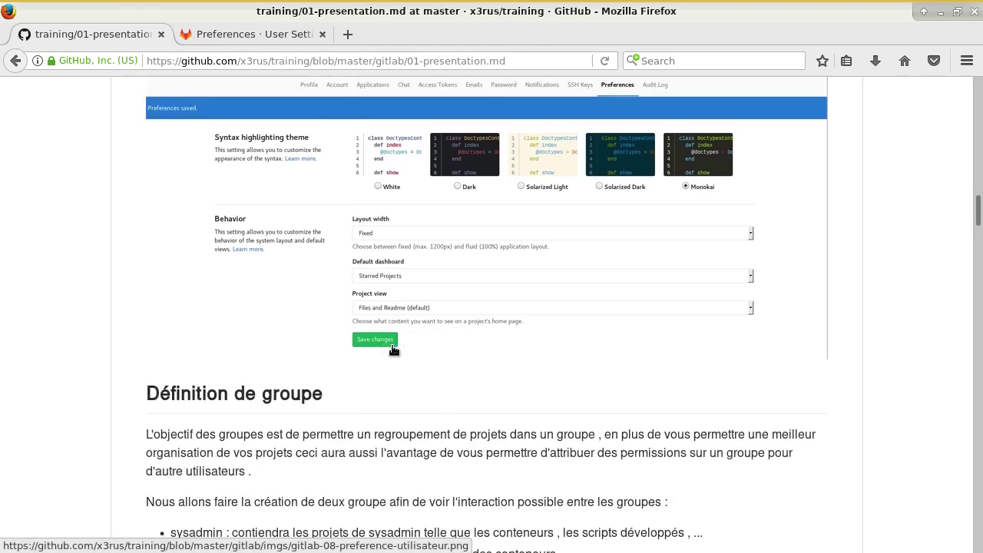
{"action": "scroll", "coordinate": [391, 349], "scroll_direction": "down", "scroll_amount": 7}
{"action": "scroll", "coordinate": [410, 314], "scroll_direction": "up", "scroll_amount": 1}
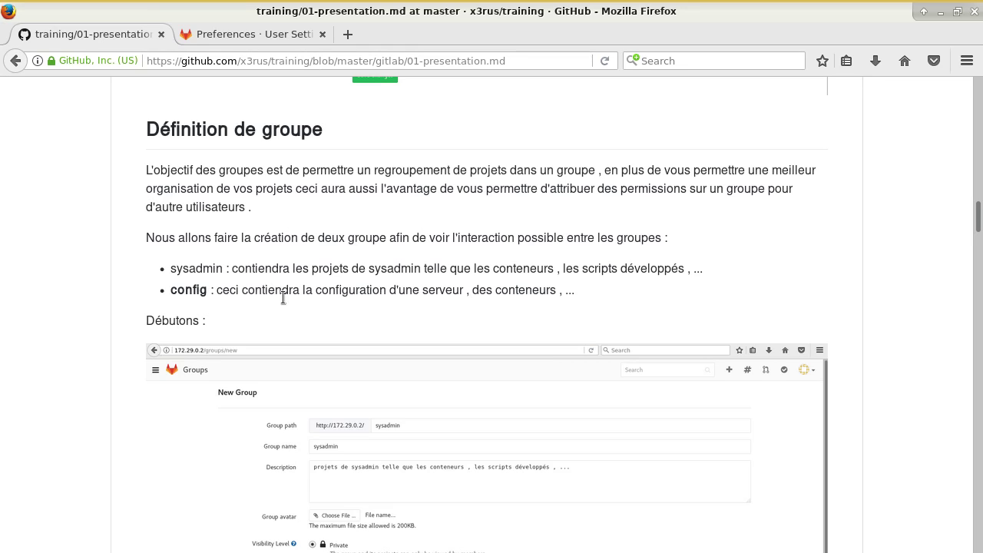
{"action": "scroll", "coordinate": [283, 298], "scroll_direction": "down", "scroll_amount": 1}
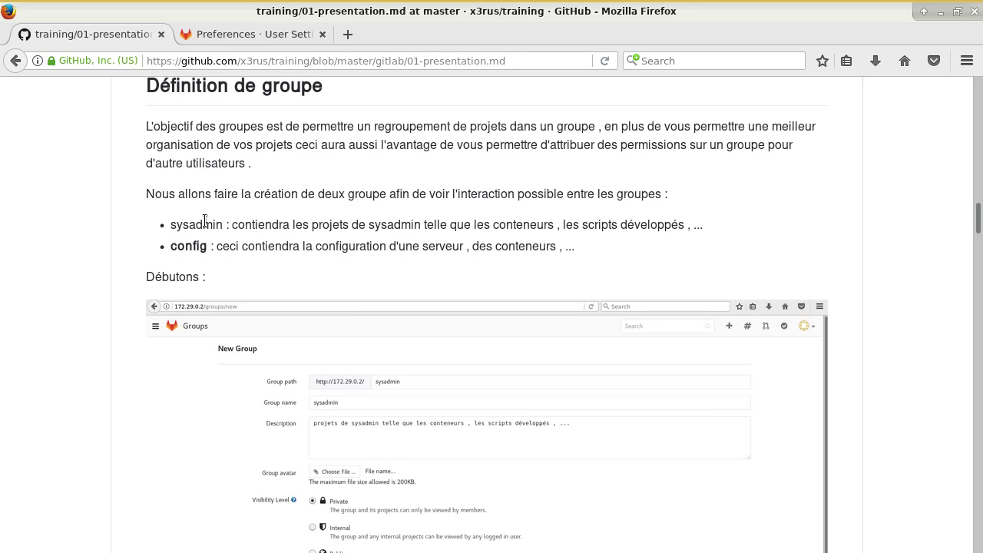
{"action": "double_click", "coordinate": [204, 224]}
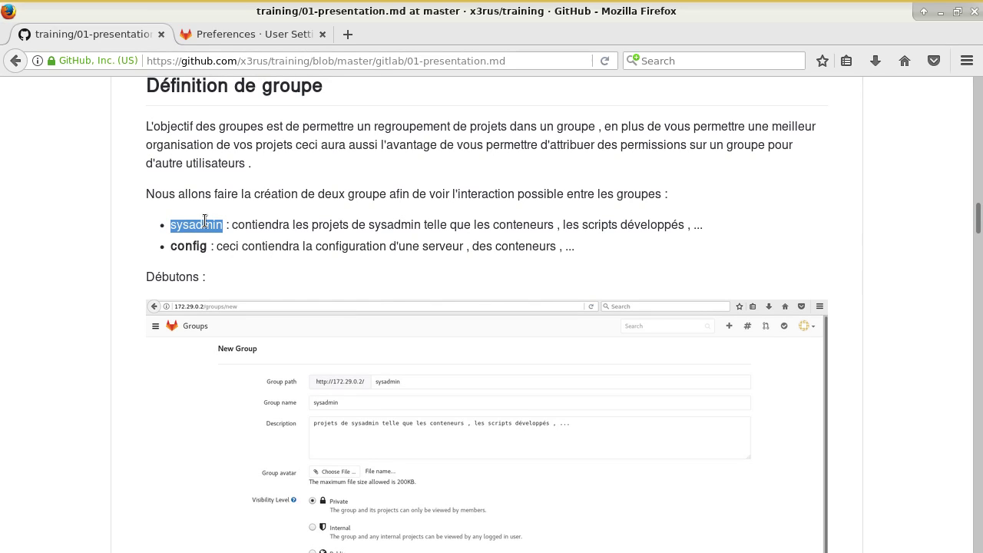